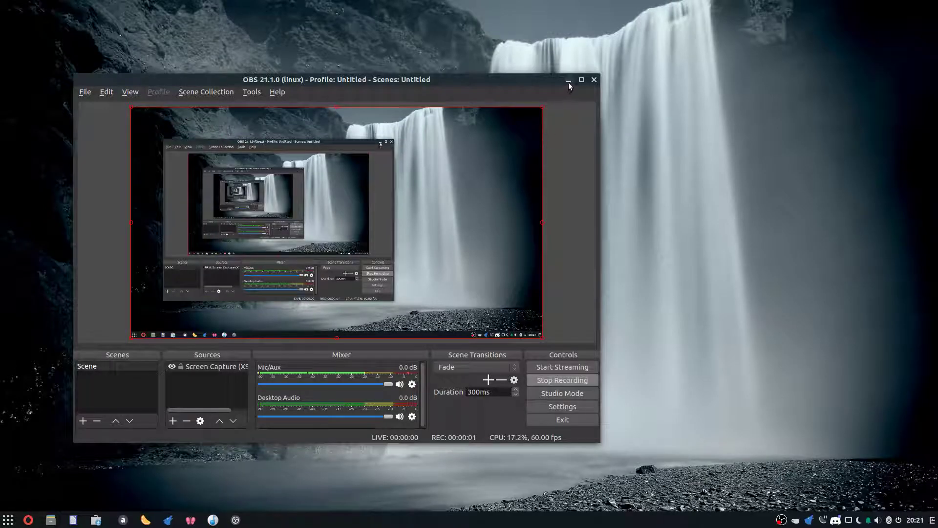
# Minimize the OBS window and bring up the Audacious music player
pyautogui.click(568, 81)
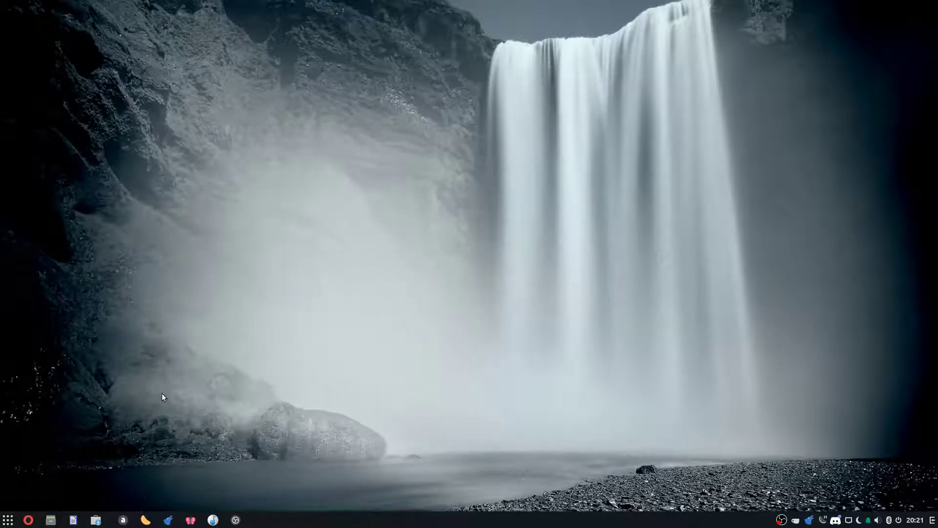
pyautogui.click(28, 520)
pyautogui.click(27, 522)
pyautogui.click(29, 521)
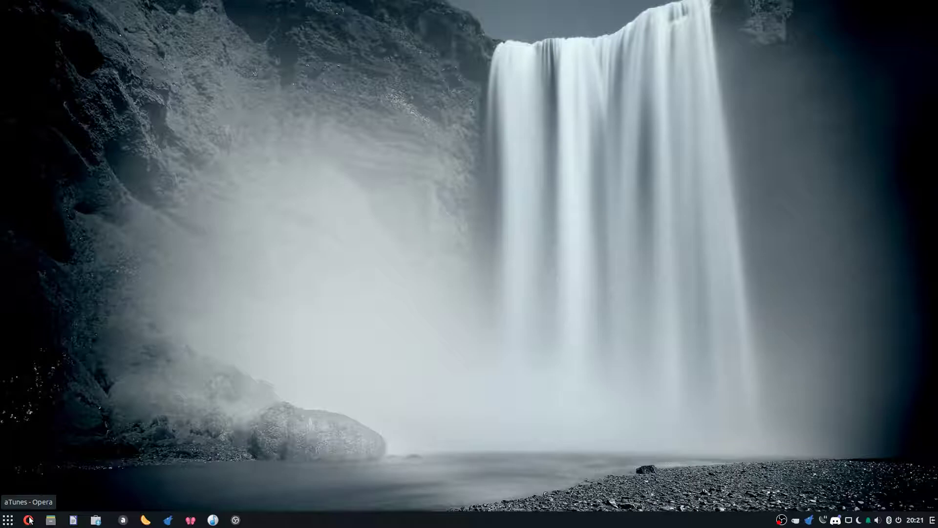
pyautogui.click(125, 519)
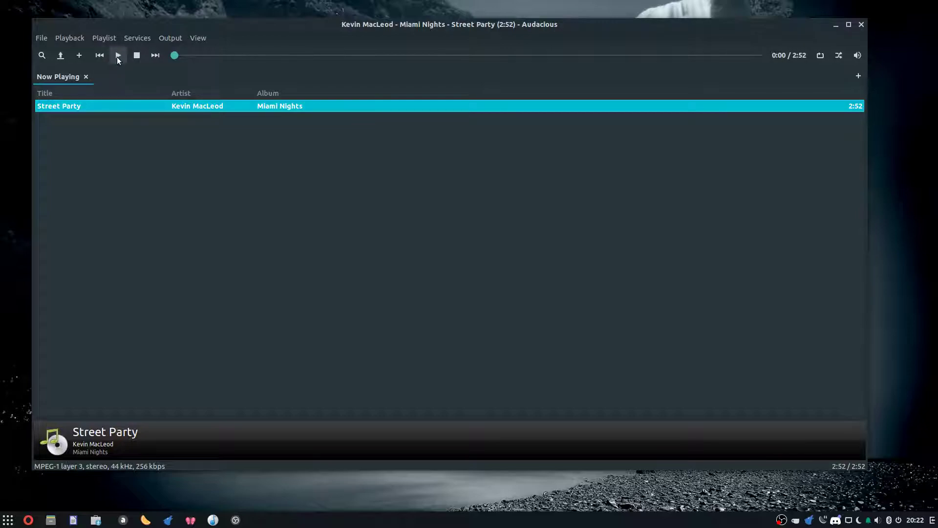
# Reposition the Audacious window slightly and test playback of the Street Party track, leaving it paused
pyautogui.moveTo(405, 24); pyautogui.dragTo(396, 30)
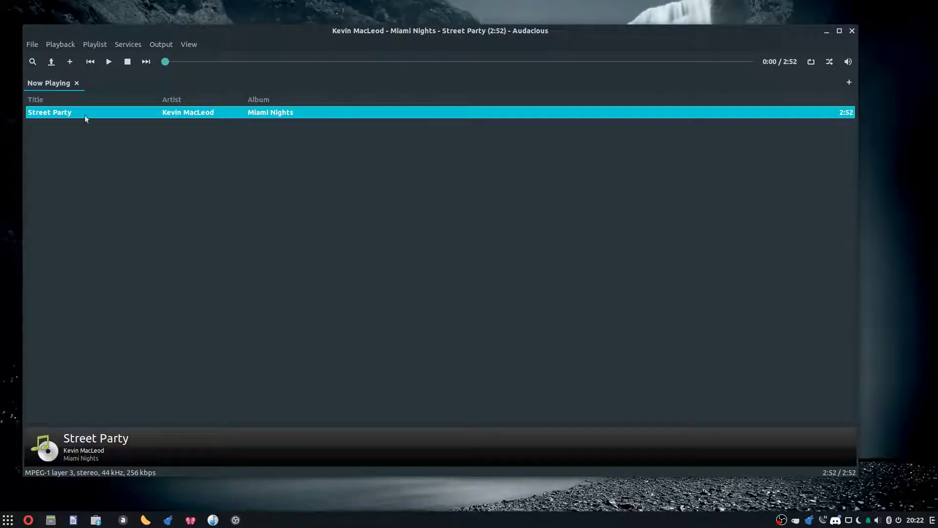
pyautogui.click(108, 62)
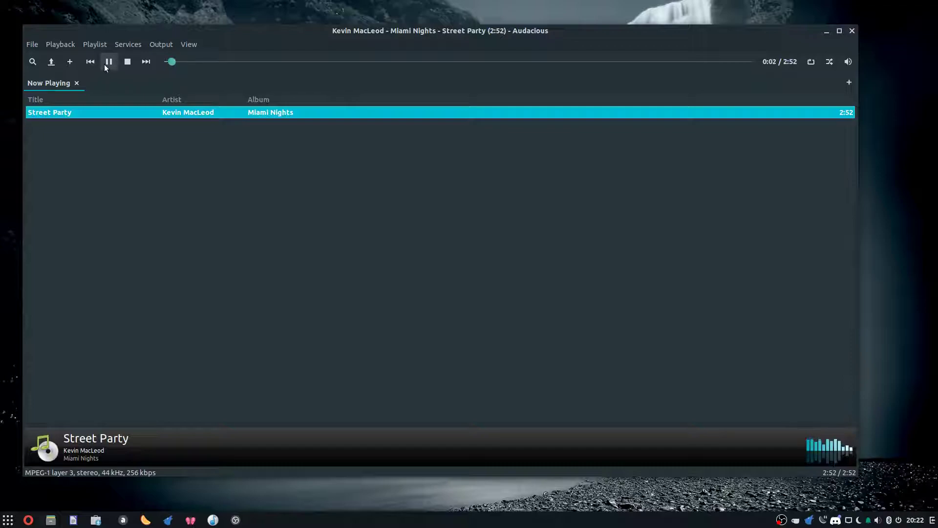
pyautogui.click(107, 63)
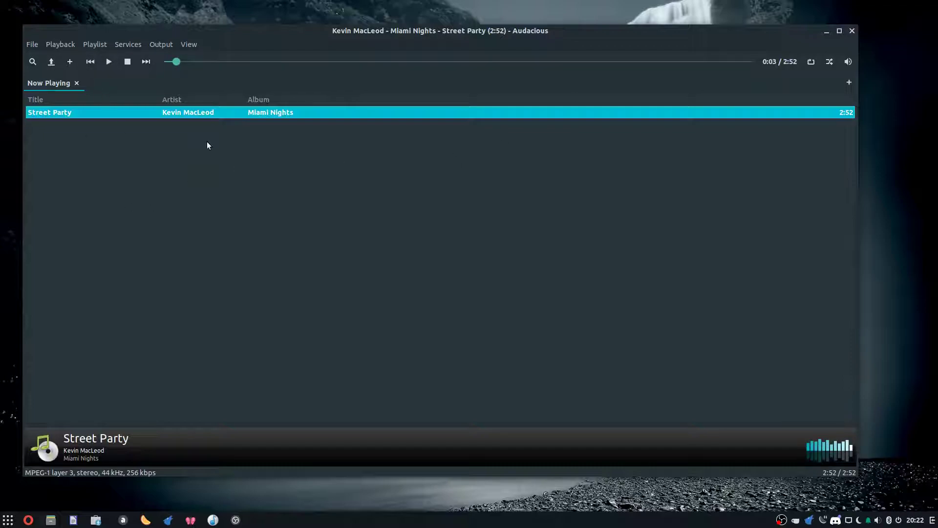
pyautogui.click(105, 63)
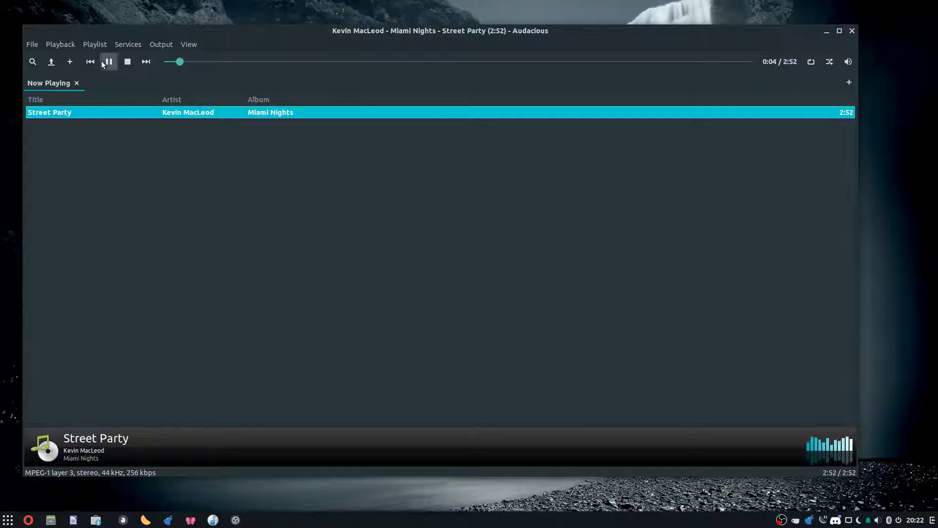
pyautogui.click(104, 63)
# Switch to OBS, lower the Desktop Audio level to about -6.5 dB, and return to Audacious
pyautogui.click(236, 520)
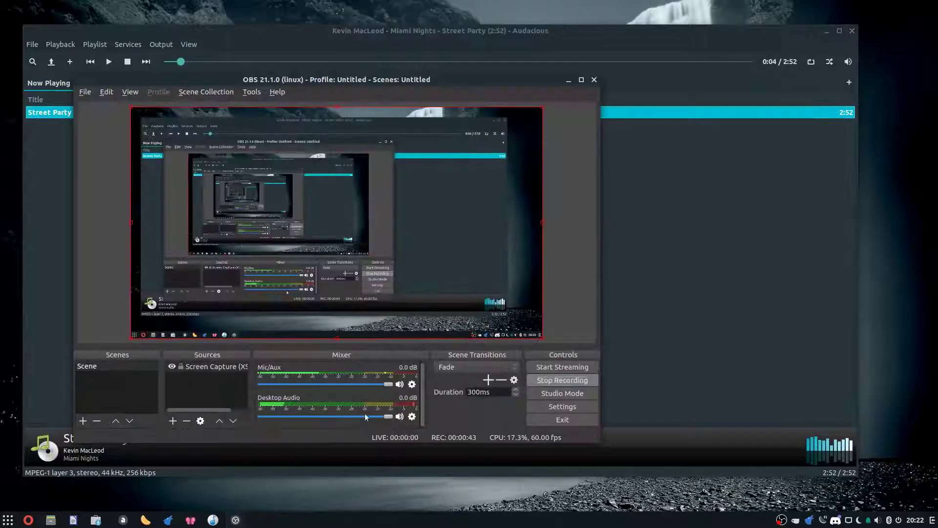
pyautogui.moveTo(390, 420); pyautogui.dragTo(332, 419)
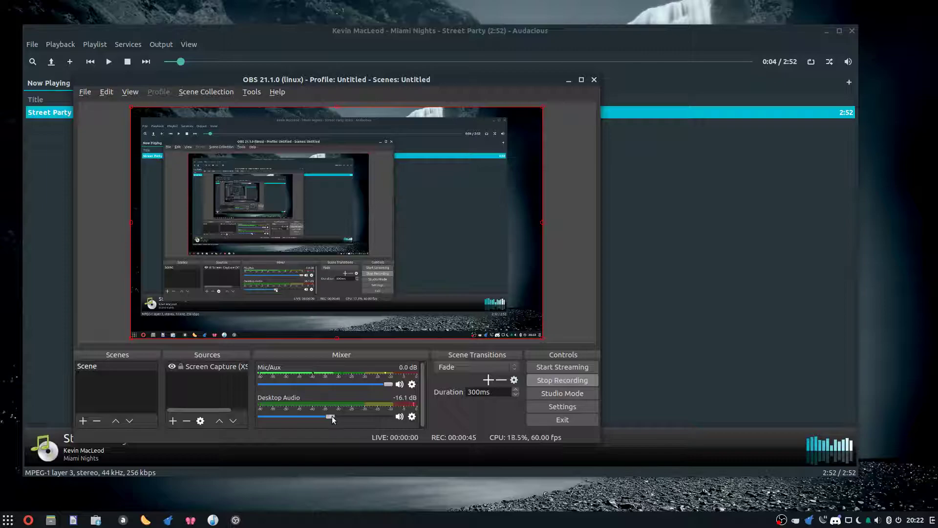
pyautogui.hotkey('alt', 'Tab')
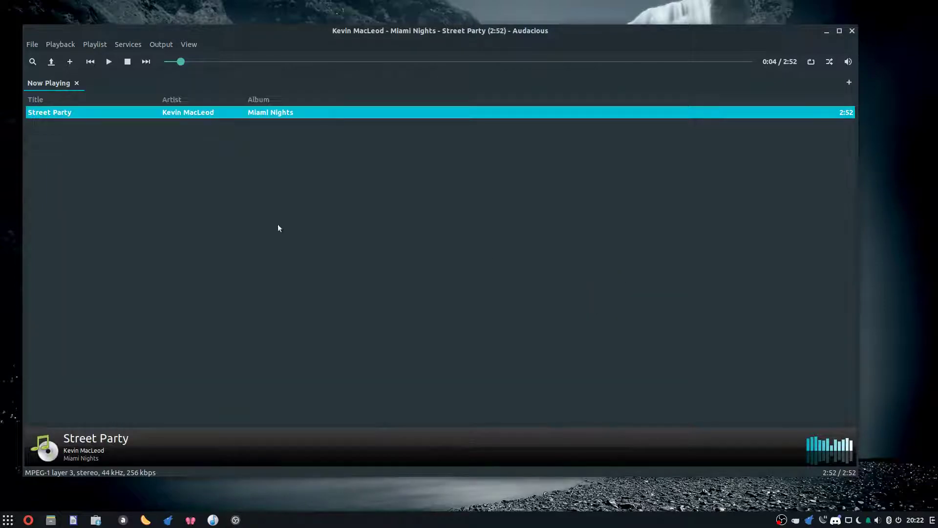
# Resume the Street Party track briefly, pause it again, and move the Audacious window higher on the desktop
pyautogui.click(108, 62)
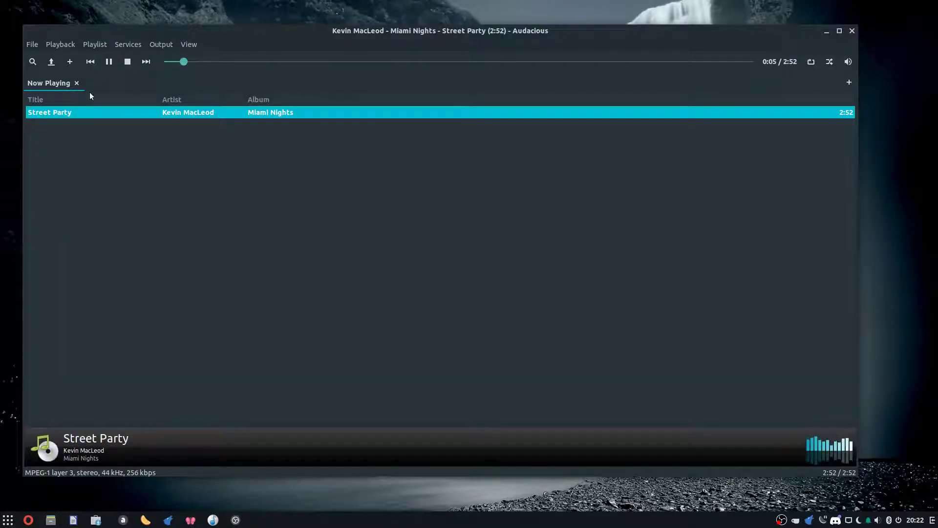
pyautogui.click(109, 63)
pyautogui.click(168, 43)
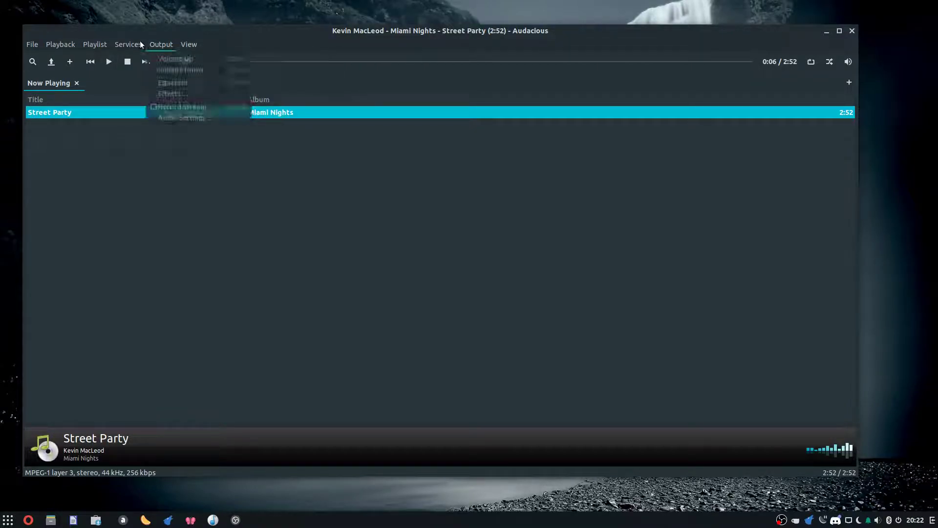
pyautogui.click(507, 51)
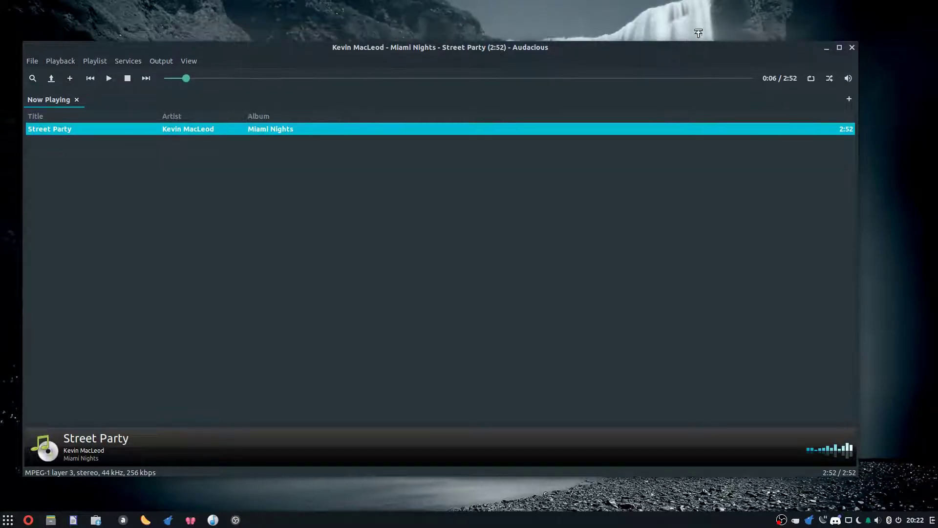
pyautogui.moveTo(716, 25); pyautogui.dragTo(716, 3)
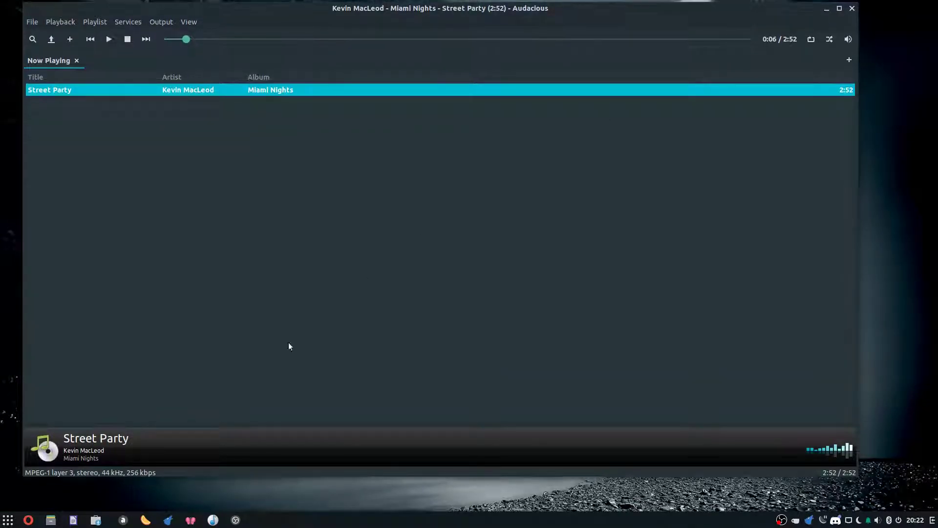
# Switch to Opera and review the Audacious download page's source, Windows and Linux installation options, then minimize the browser
pyautogui.click(28, 520)
pyautogui.click(166, 102)
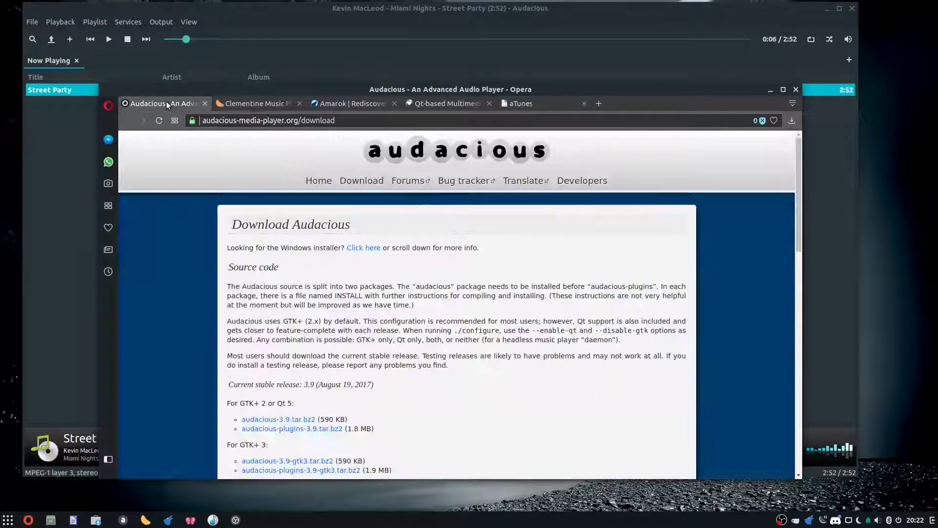
pyautogui.scroll(-2, 420, 259)
pyautogui.scroll(-6, 365, 277)
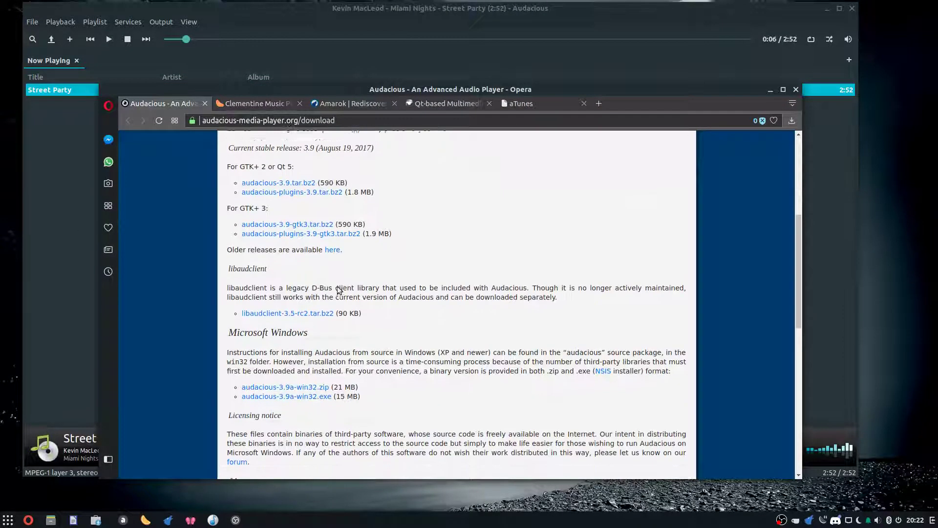
pyautogui.scroll(-7, 285, 245)
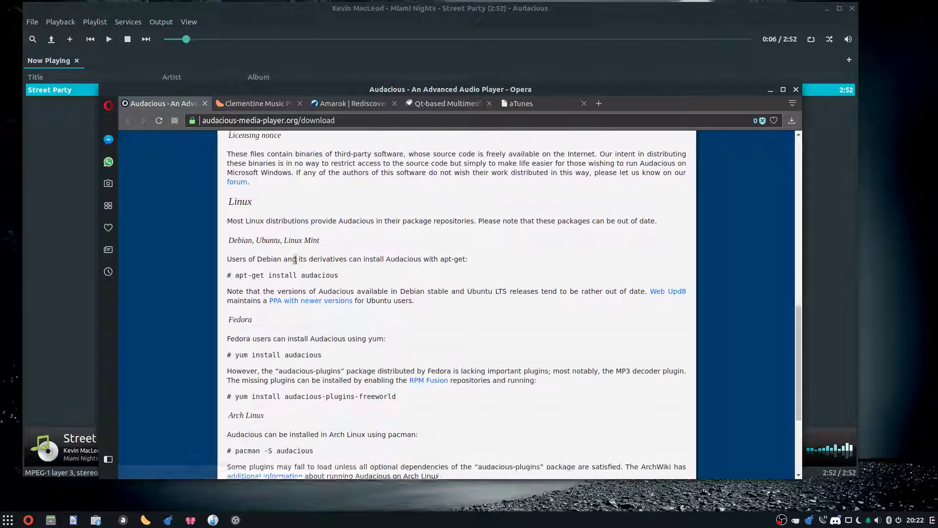
pyautogui.scroll(5, 305, 290)
pyautogui.scroll(8, 303, 286)
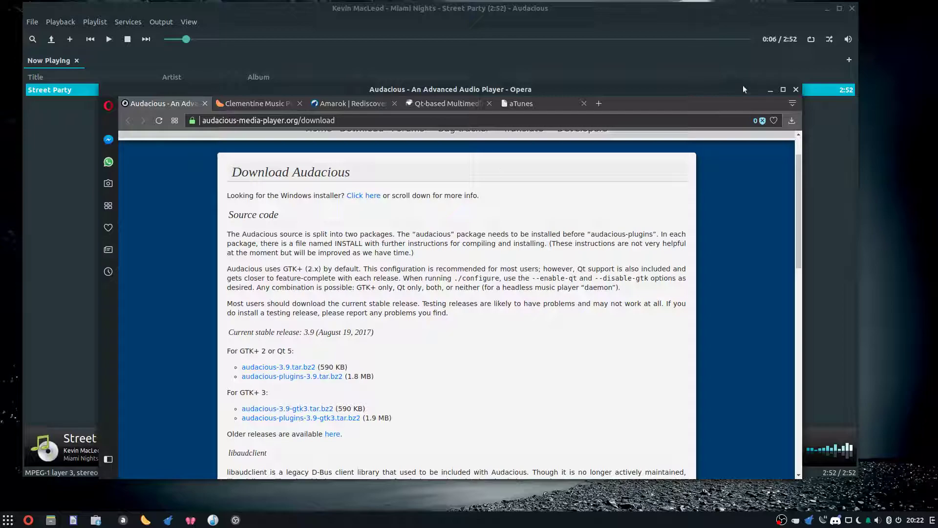
pyautogui.click(770, 91)
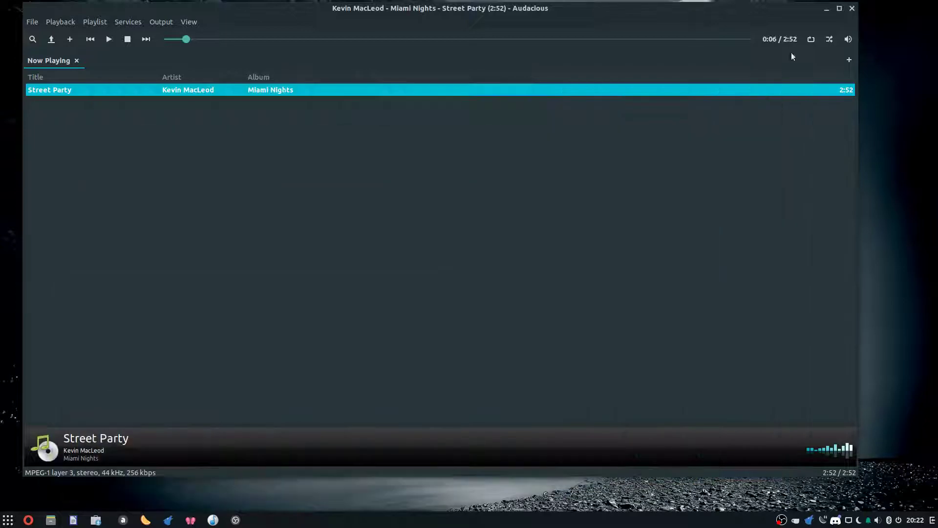
# Minimize the Audacious and OBS windows and bring up the Clementine music player
pyautogui.click(823, 13)
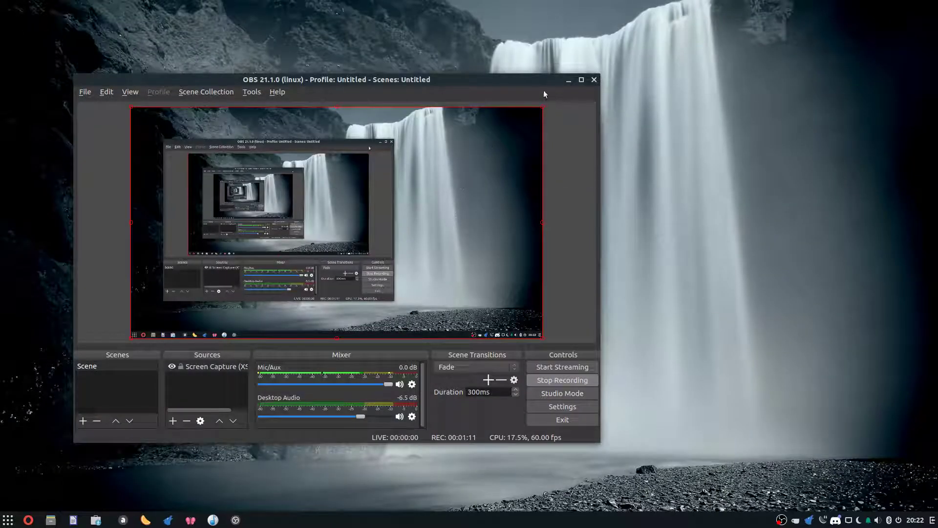
pyautogui.click(569, 80)
pyautogui.click(146, 520)
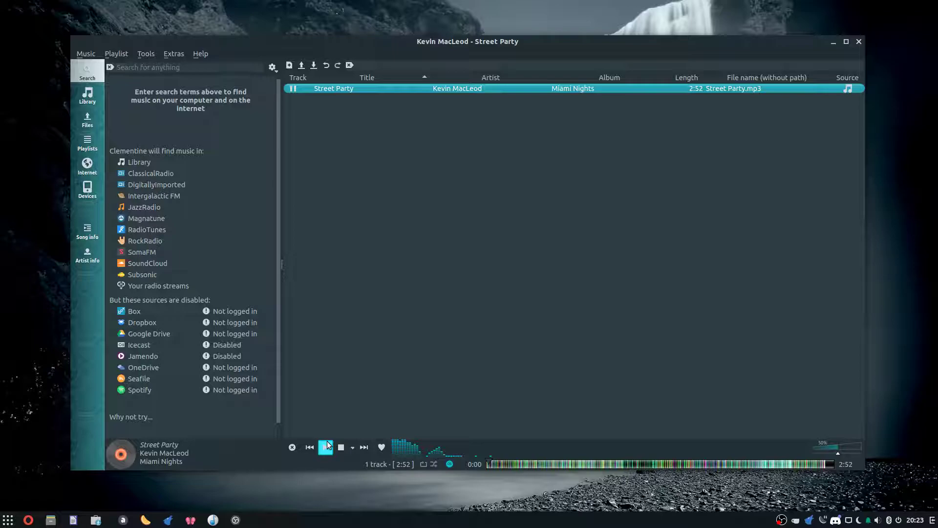
# Look through Clementine's Files, Playlists and Internet views and return to the Search view
pyautogui.click(88, 120)
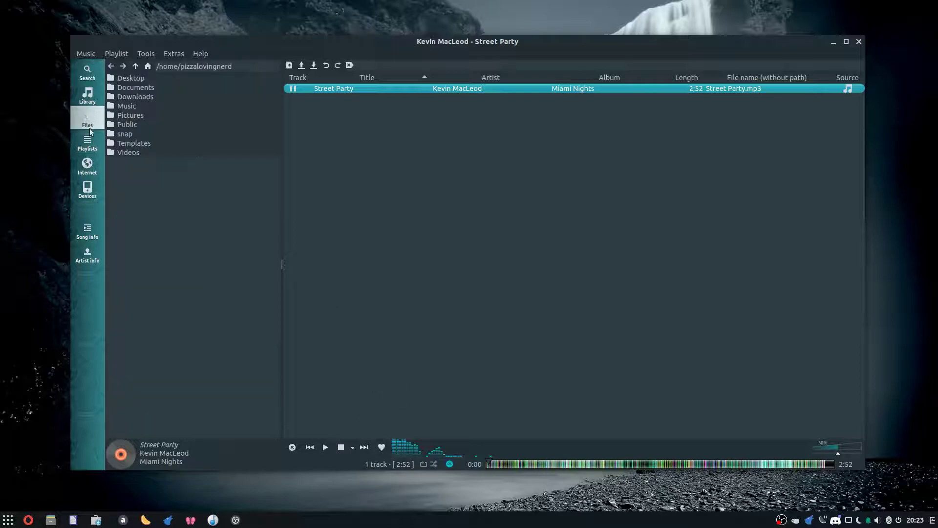
pyautogui.click(87, 143)
pyautogui.click(87, 166)
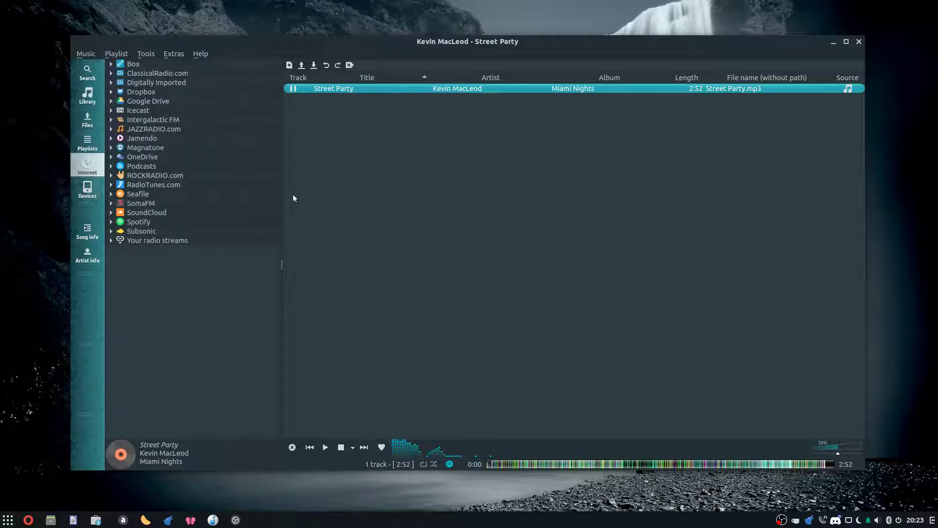
pyautogui.click(87, 72)
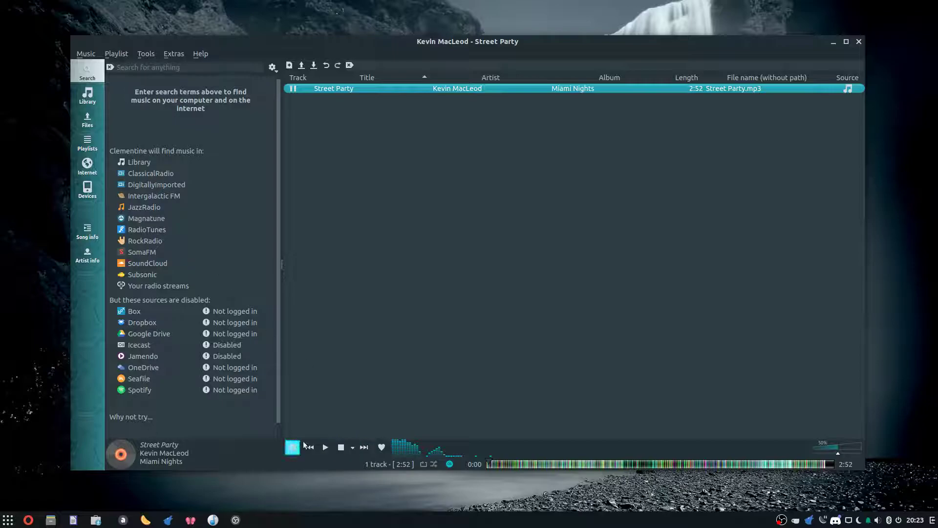
# Play the Street Party track in Clementine with the volume raised to 100%, pause it, and dismiss the notification
pyautogui.click(326, 448)
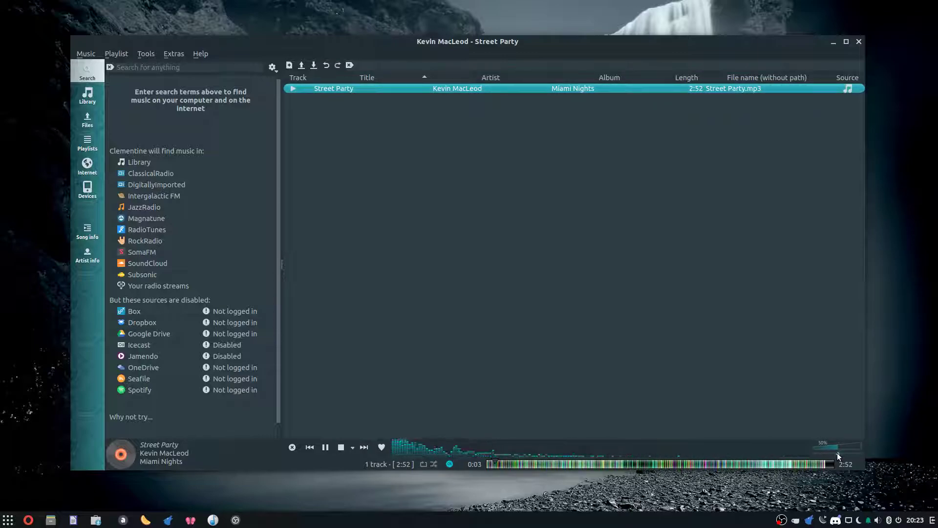
pyautogui.moveTo(839, 453); pyautogui.dragTo(862, 409)
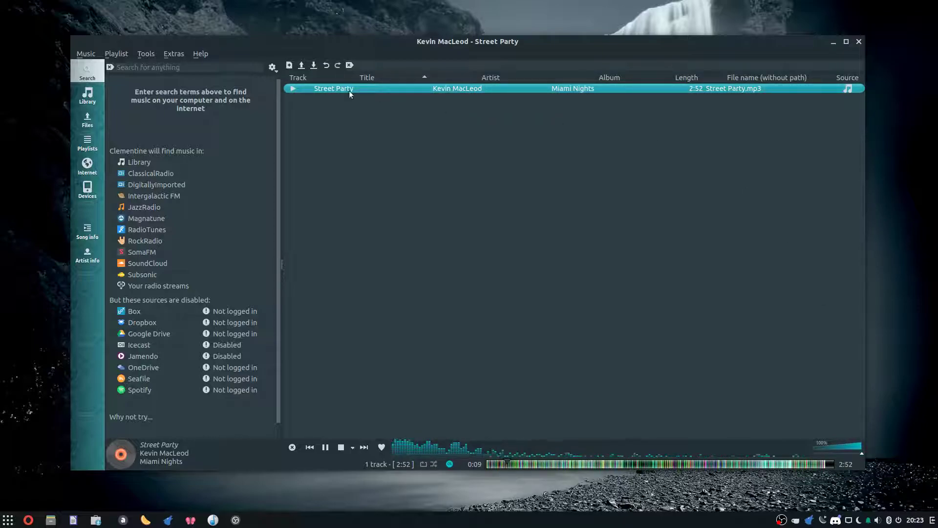
pyautogui.click(325, 447)
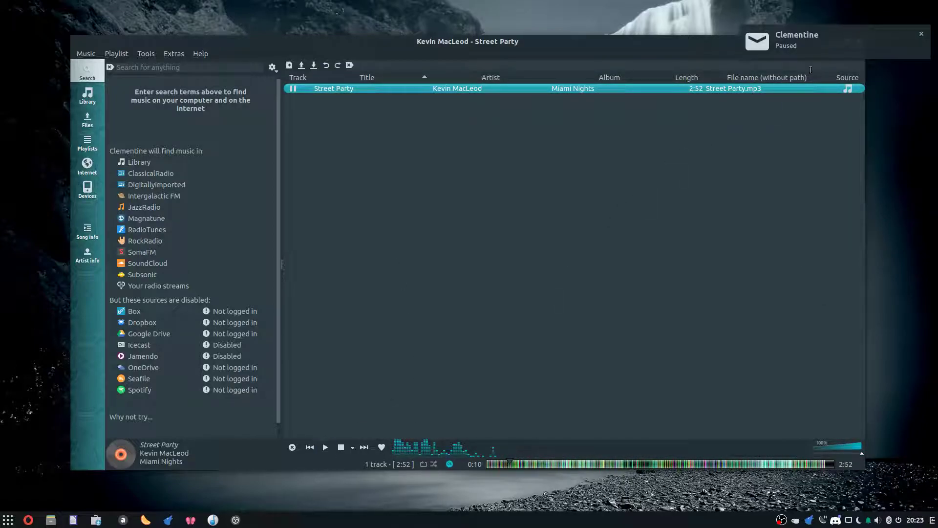
pyautogui.click(921, 35)
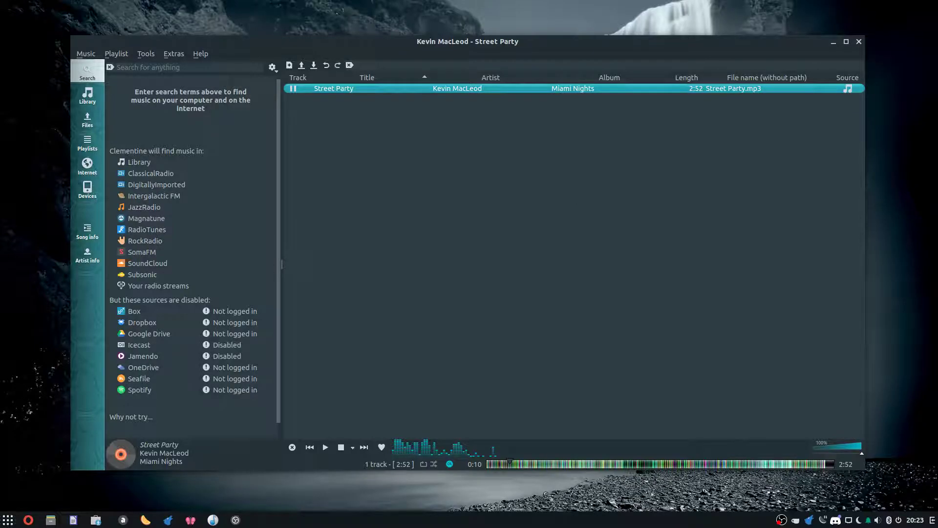
# Switch to Opera, review the Clementine site's Downloads page for the available systems and Ubuntu PPA instructions, and minimize the browser
pyautogui.click(28, 522)
pyautogui.click(262, 103)
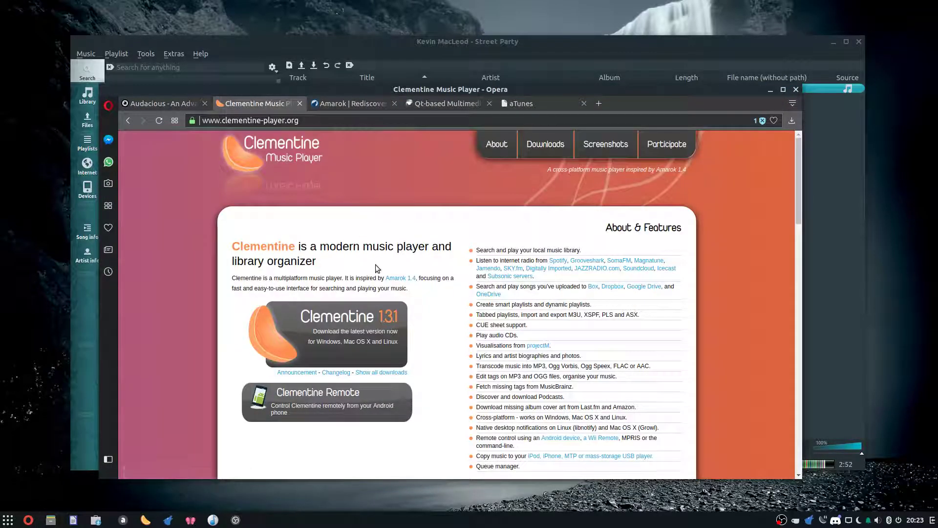
pyautogui.click(546, 143)
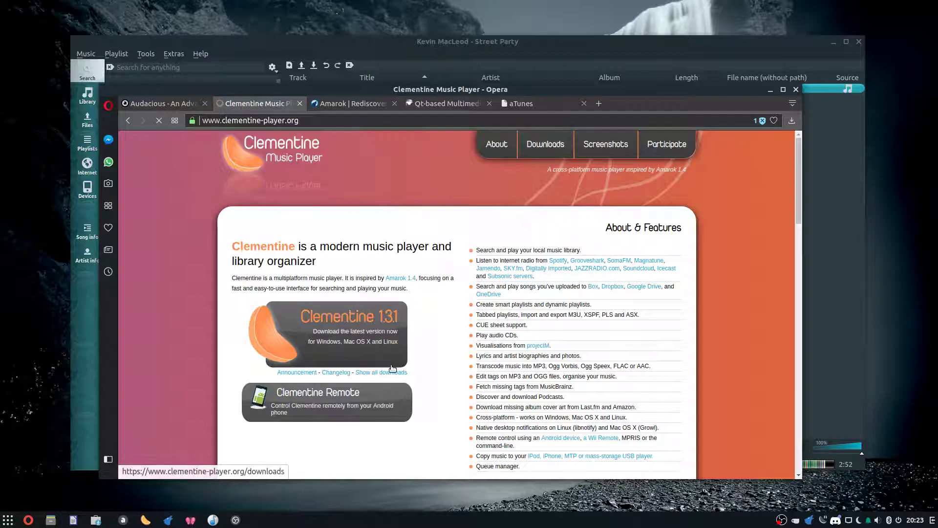
pyautogui.scroll(-6, 372, 266)
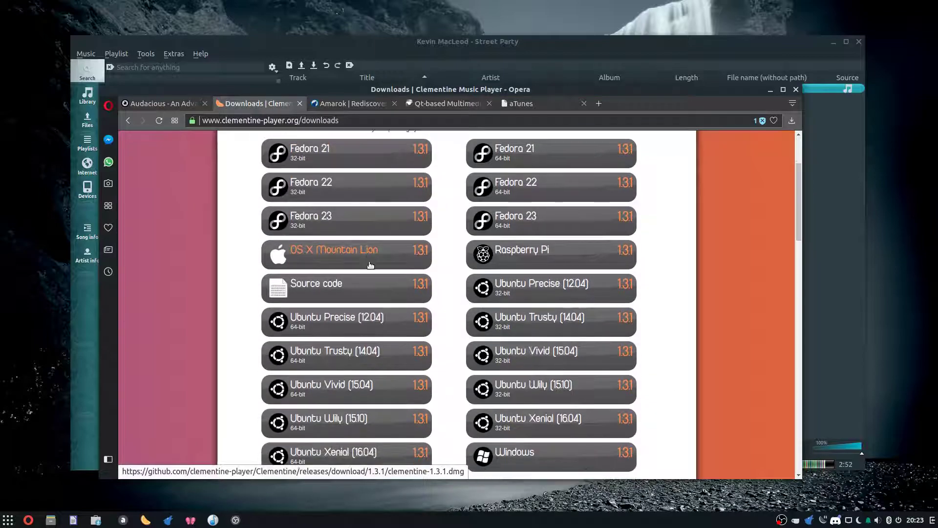
pyautogui.scroll(5, 373, 265)
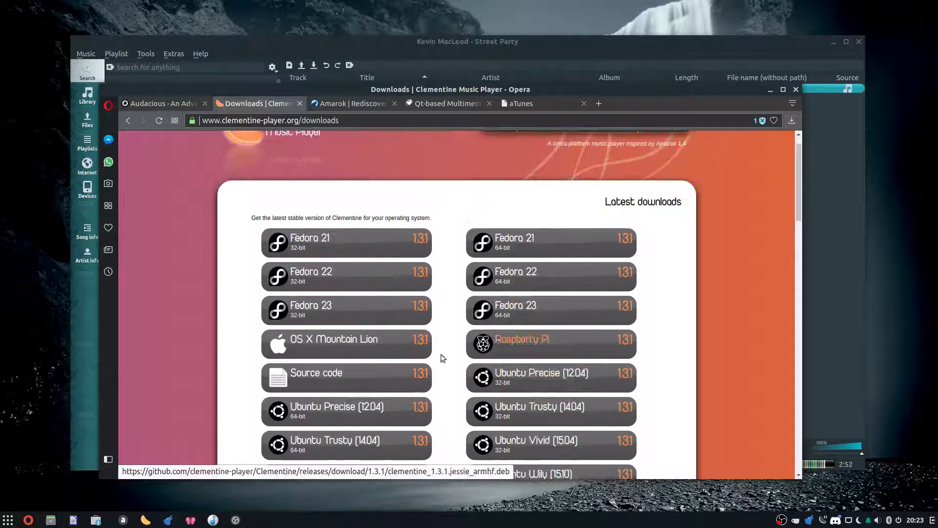
pyautogui.scroll(-3, 433, 289)
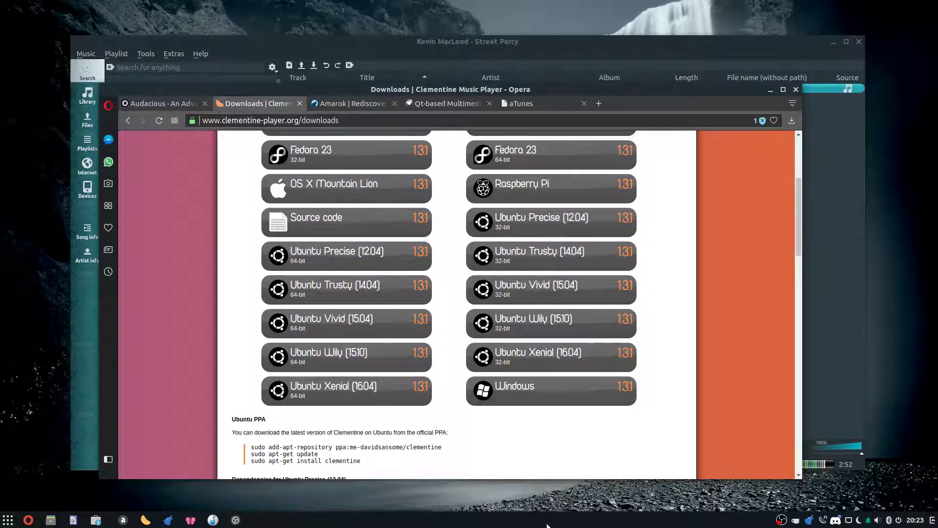
pyautogui.scroll(-5, 396, 441)
pyautogui.scroll(9, 342, 398)
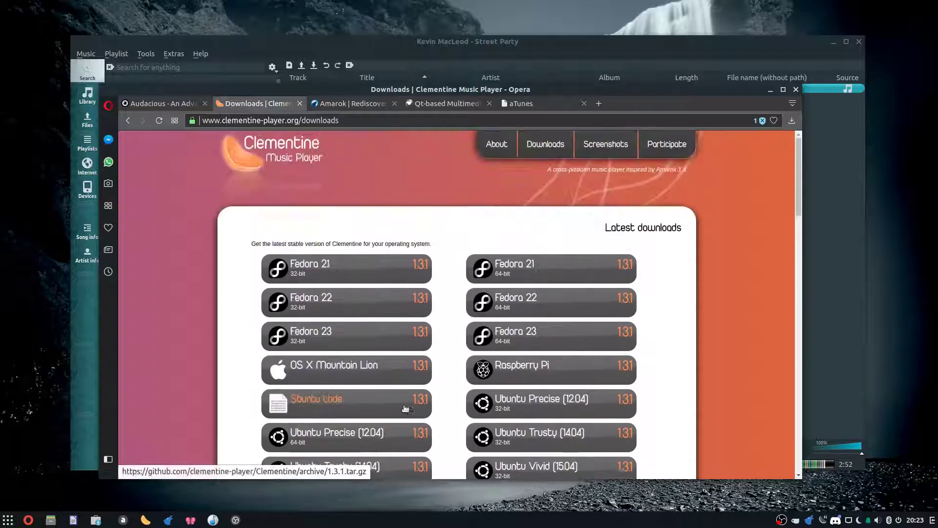
pyautogui.click(770, 90)
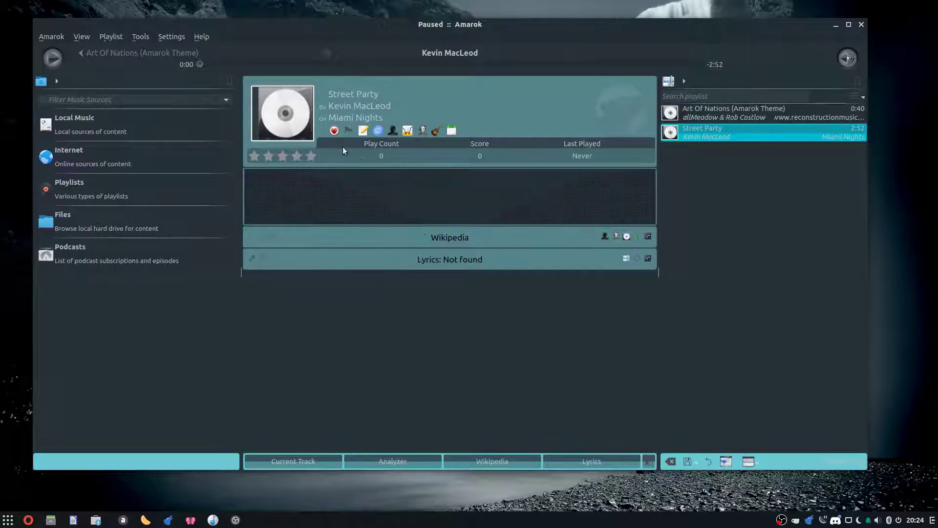
# Play the Art Of Nations (Amarok Theme) track in Amarok and increase the height of the analyzer
pyautogui.moveTo(327, 20)
pyautogui.mouseDown()
pyautogui.moveTo(339, 39)
pyautogui.moveTo(320, 60)
pyautogui.moveTo(334, 26)
pyautogui.mouseUp()
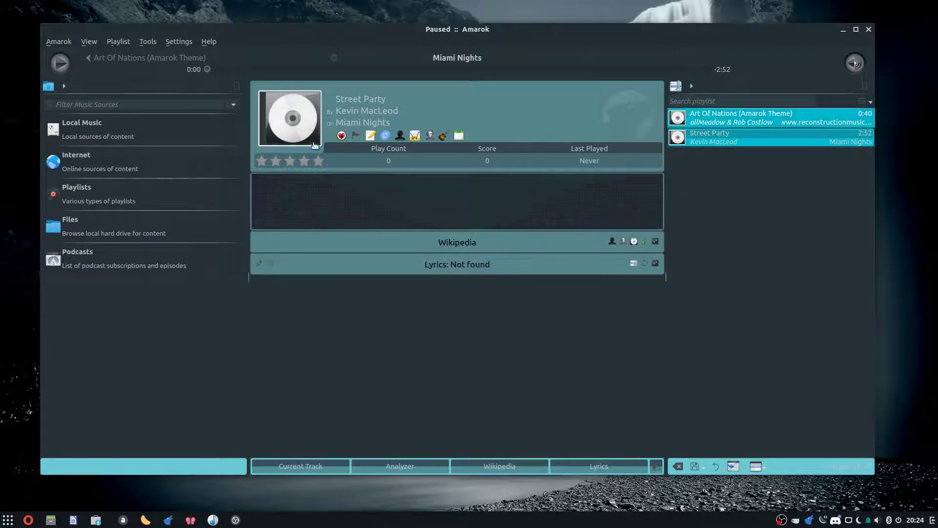
pyautogui.doubleClick(694, 121)
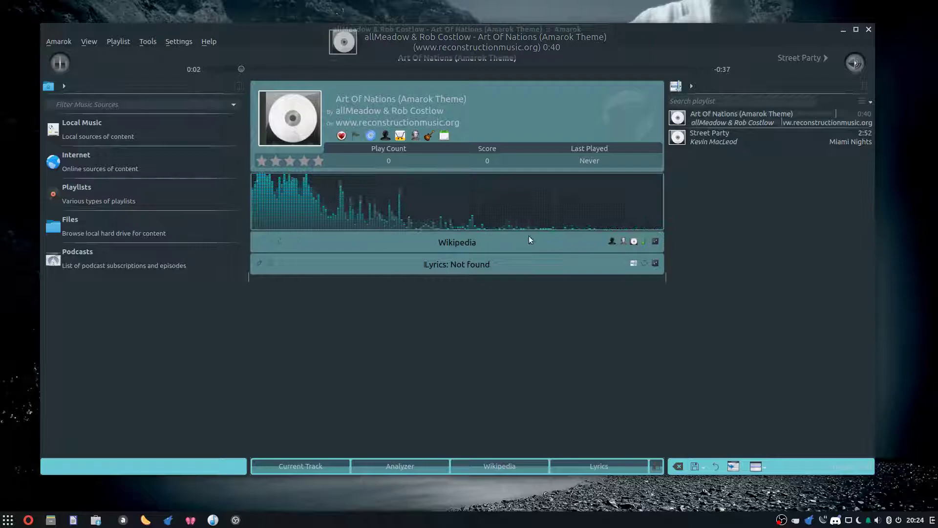
pyautogui.rightClick(395, 205)
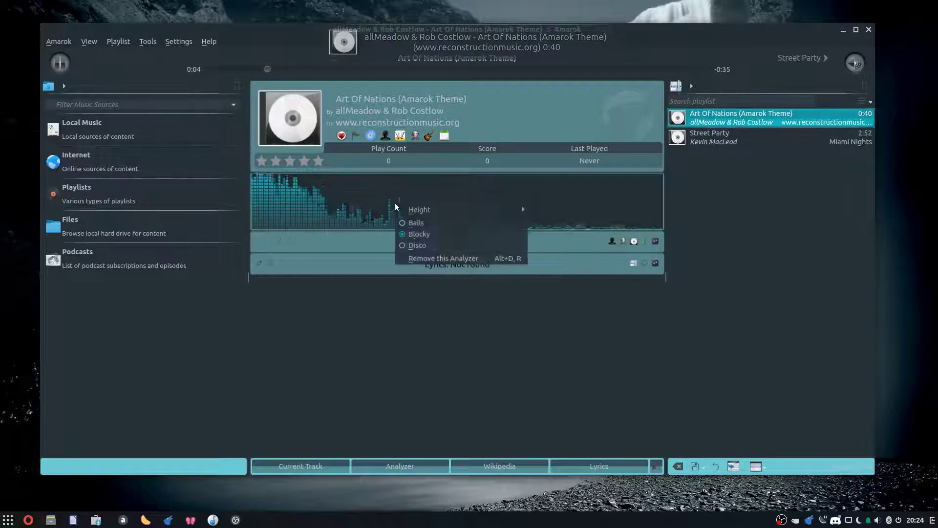
pyautogui.click(387, 207)
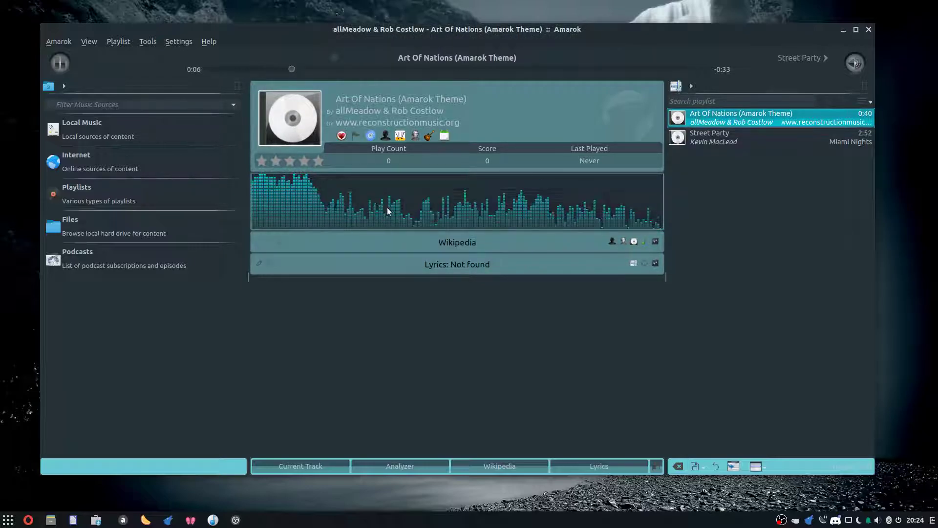
pyautogui.rightClick(387, 207)
pyautogui.moveTo(409, 215)
pyautogui.click(540, 248)
# Try the analyzer's Balls style and return the analyzer to Blocky
pyautogui.rightClick(459, 213)
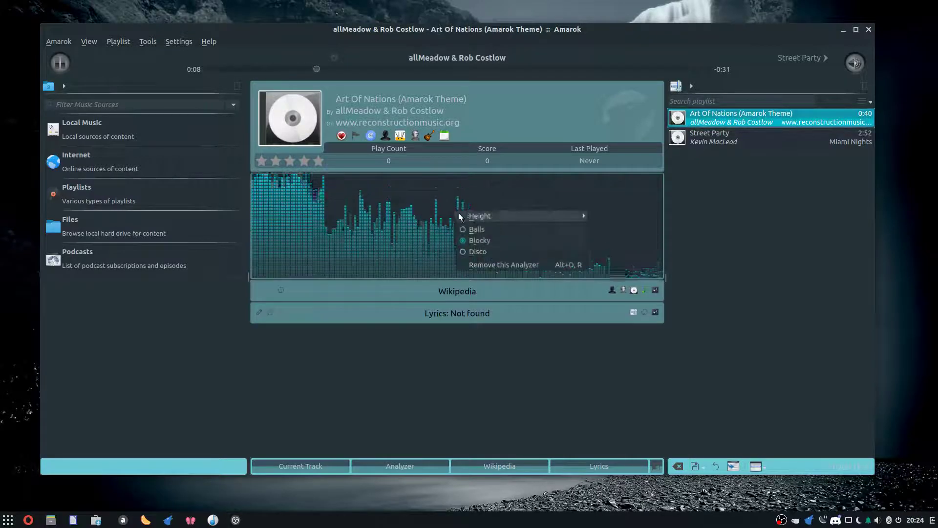
pyautogui.click(479, 226)
pyautogui.rightClick(471, 217)
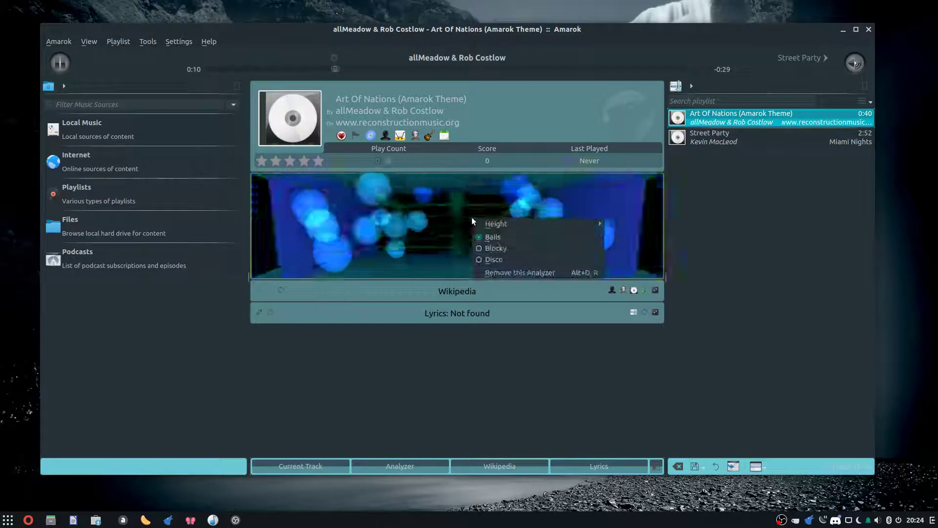
pyautogui.click(489, 251)
pyautogui.rightClick(539, 236)
pyautogui.click(562, 266)
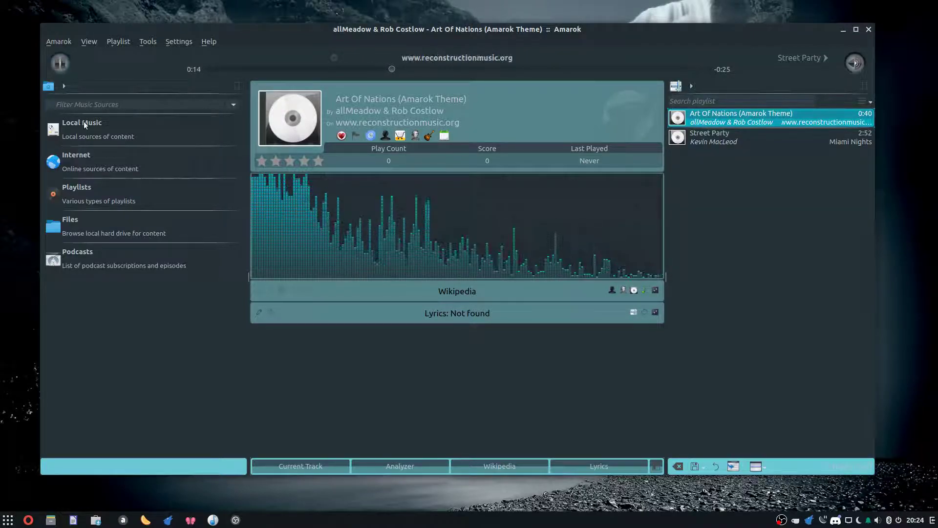
# Show Amarok's Internet music sources and pause playback
pyautogui.click(76, 155)
pyautogui.press('space')
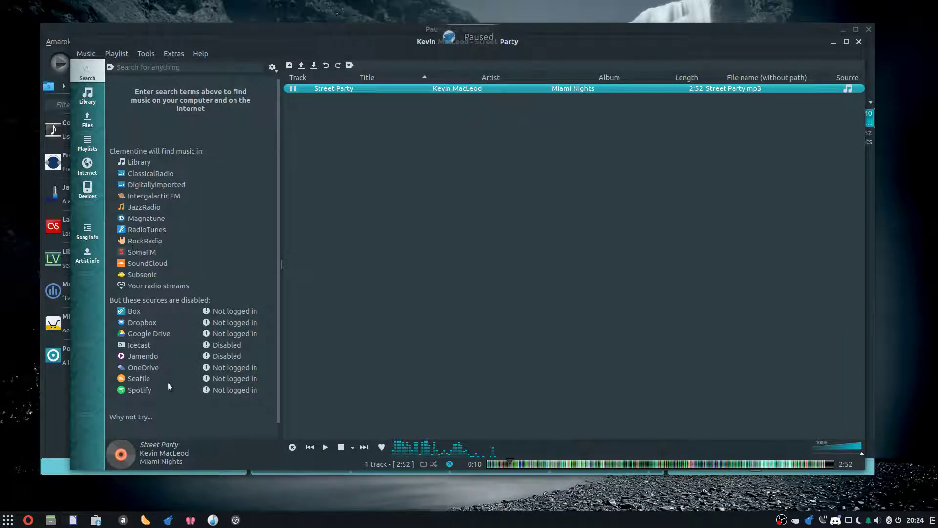
# Switch to Clementine, preview its Visualizations window, and close the visualization
pyautogui.click(198, 53)
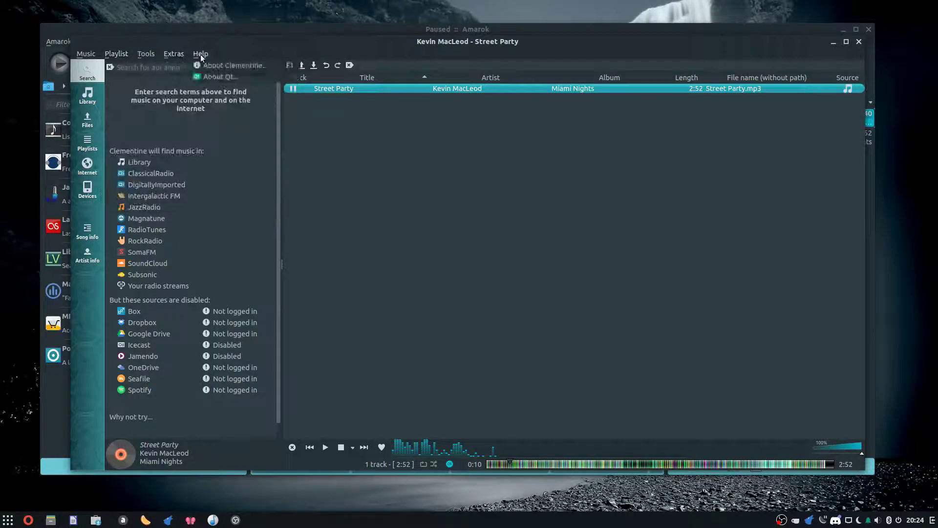
pyautogui.moveTo(145, 53)
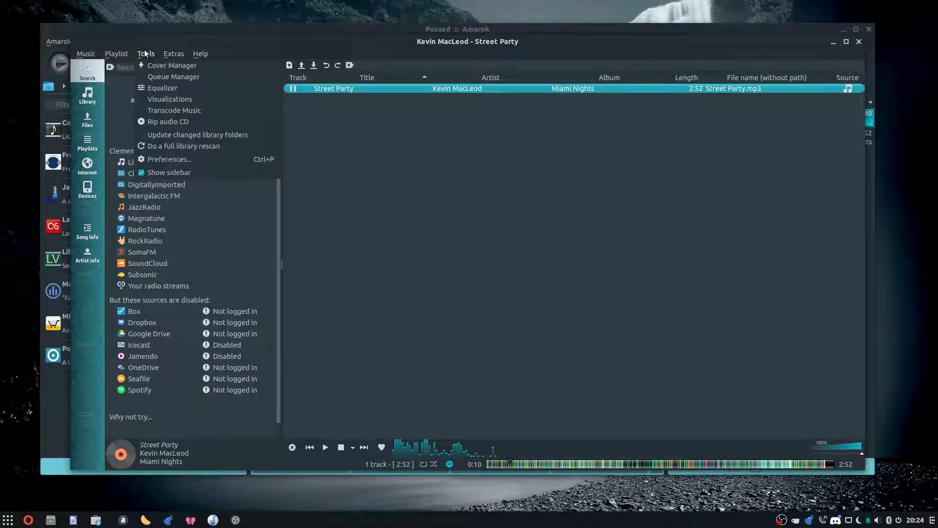
pyautogui.click(164, 98)
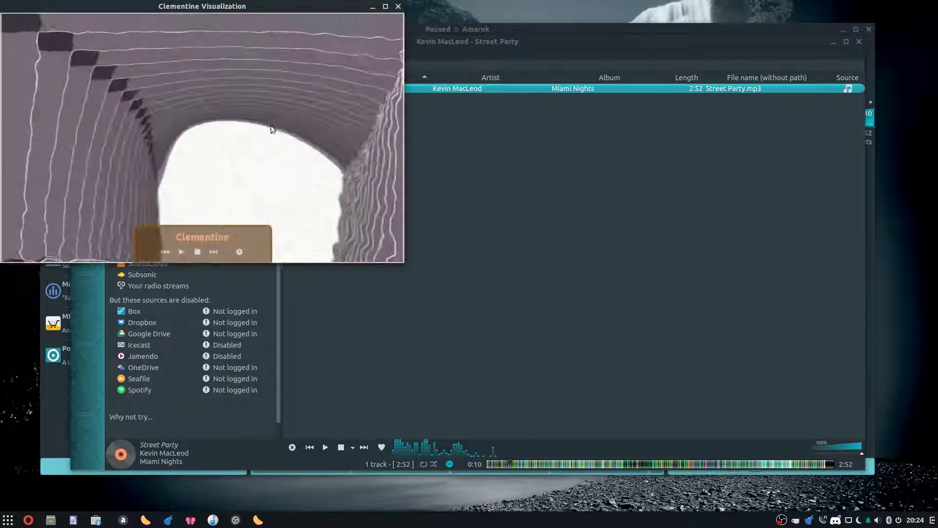
pyautogui.hotkey('alt', 'F4')
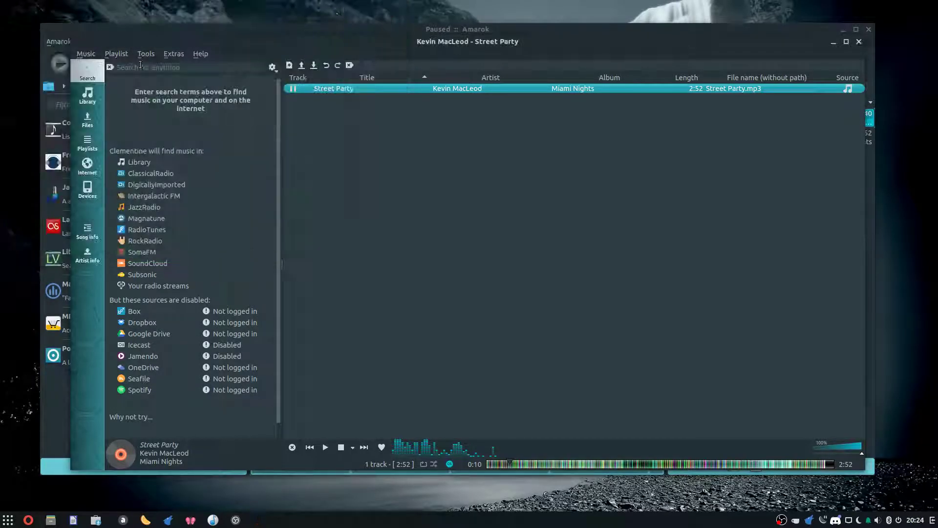
# Look through the categories and Internet providers in Clementine's Preferences, cancel the dialog, and close the Clementine window
pyautogui.click(148, 54)
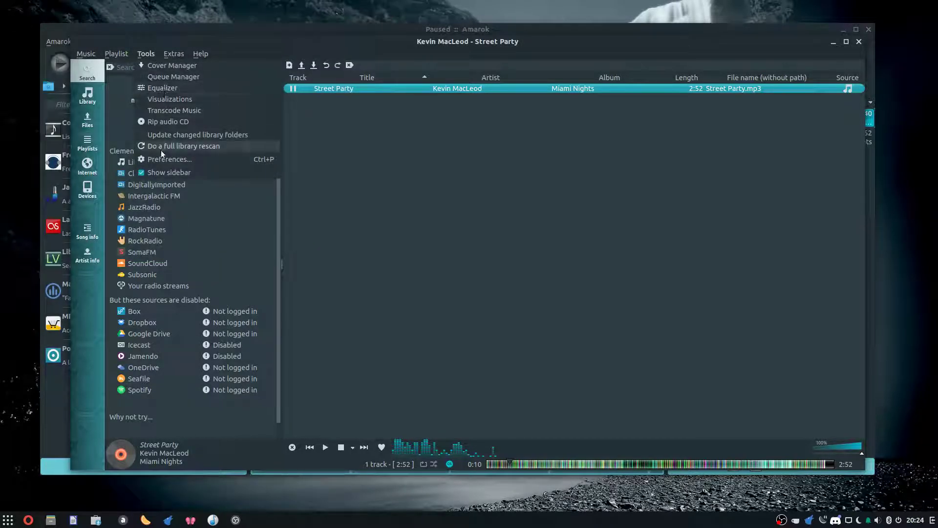
pyautogui.press('Escape')
pyautogui.click(337, 127)
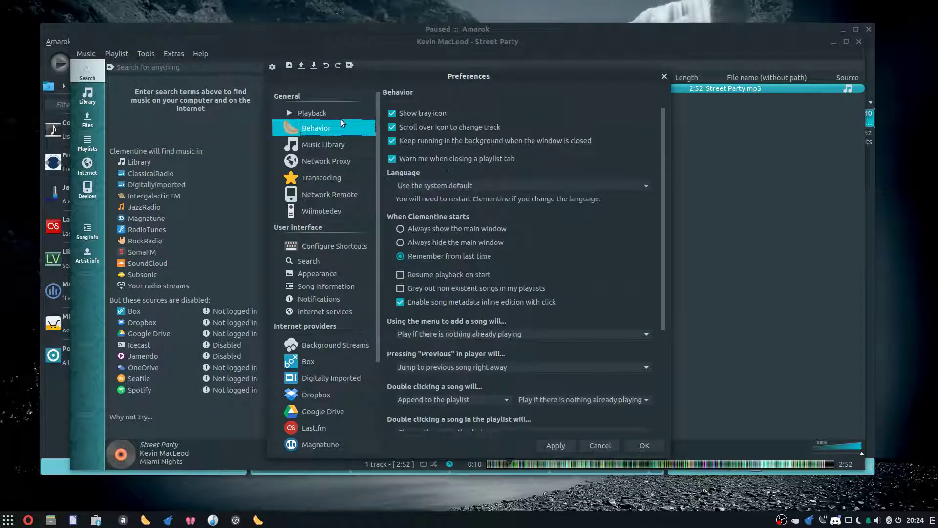
pyautogui.scroll(-3, 319, 306)
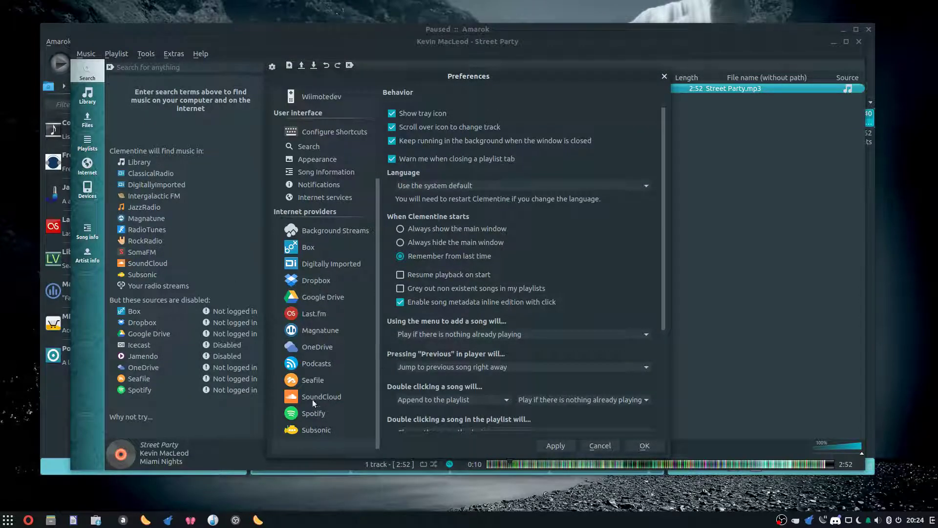
pyautogui.click(308, 364)
pyautogui.click(598, 446)
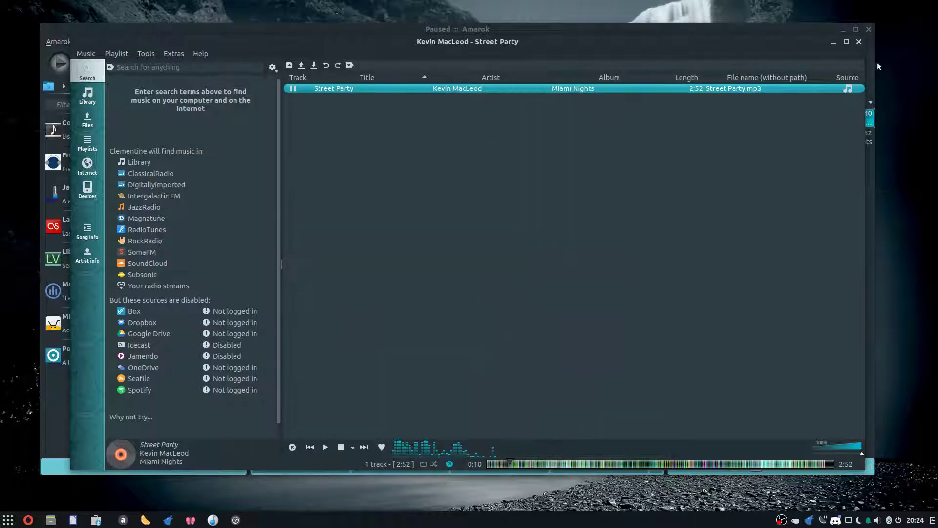
pyautogui.click(859, 43)
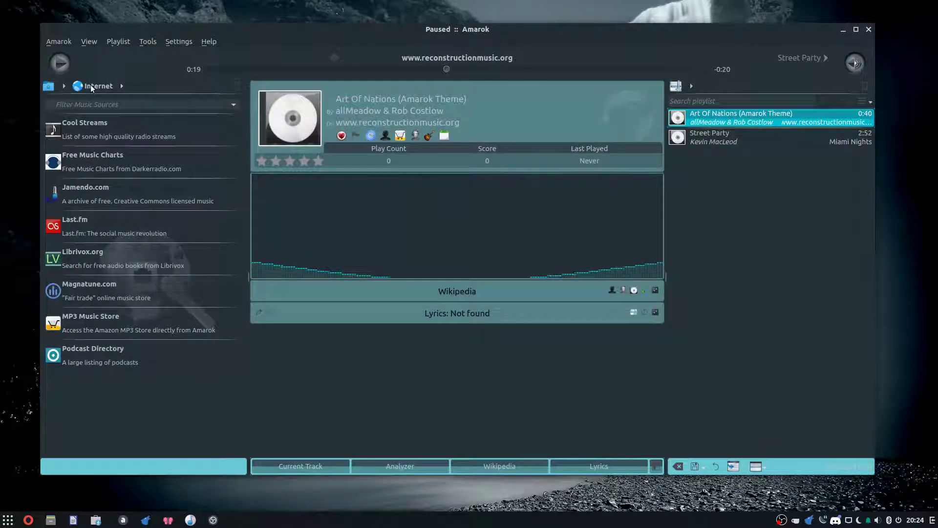
# Check the Free Music Charts source in Amarok and return to the Internet source list
pyautogui.click(89, 164)
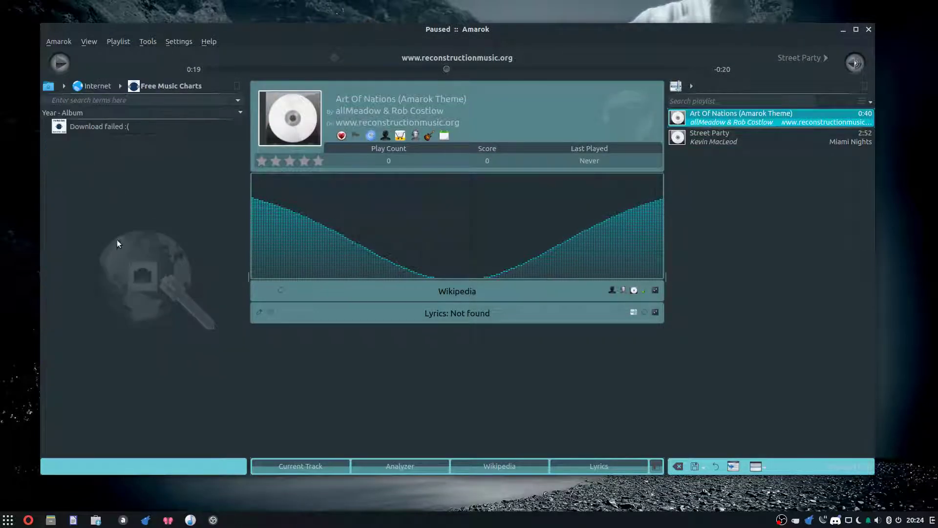
pyautogui.click(97, 86)
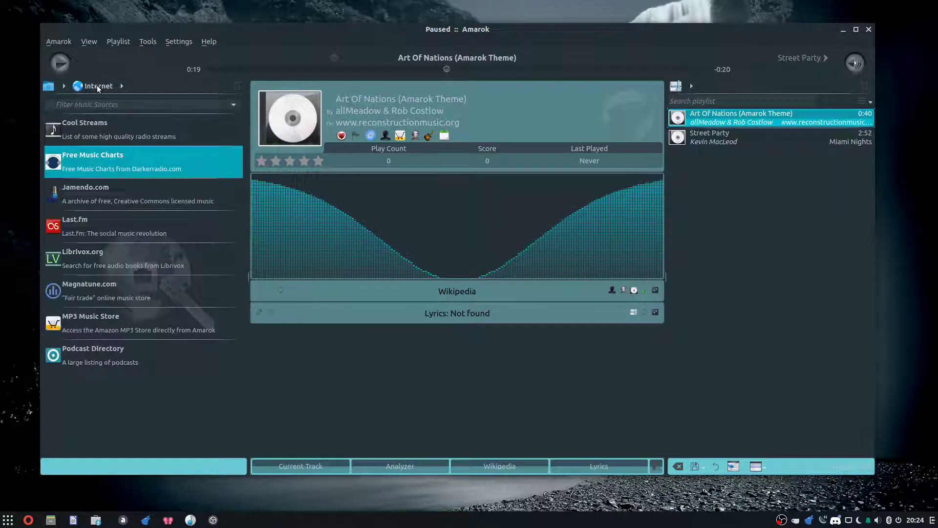
# Review Amarok's collection and Internet service plugins in its configuration, select the iPod, iPad & iPhone Collection entry, and close the dialog
pyautogui.click(54, 40)
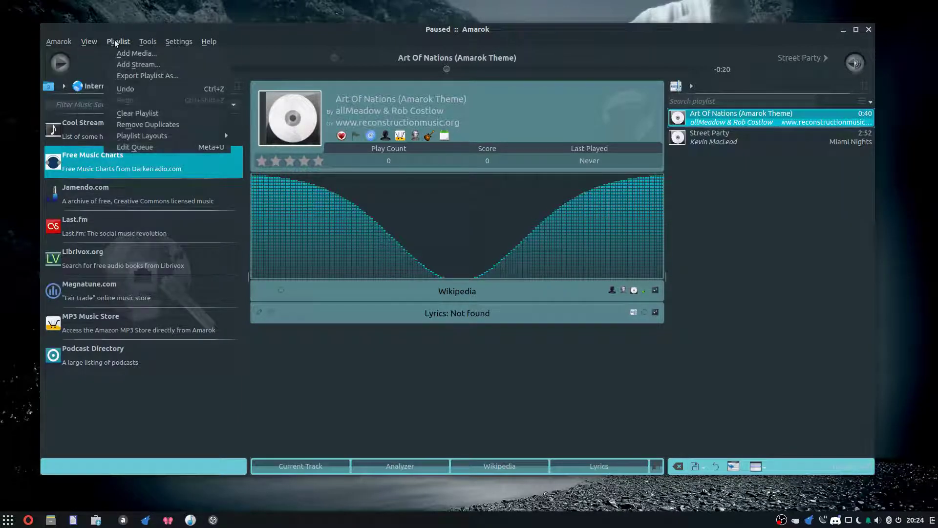
pyautogui.moveTo(185, 42)
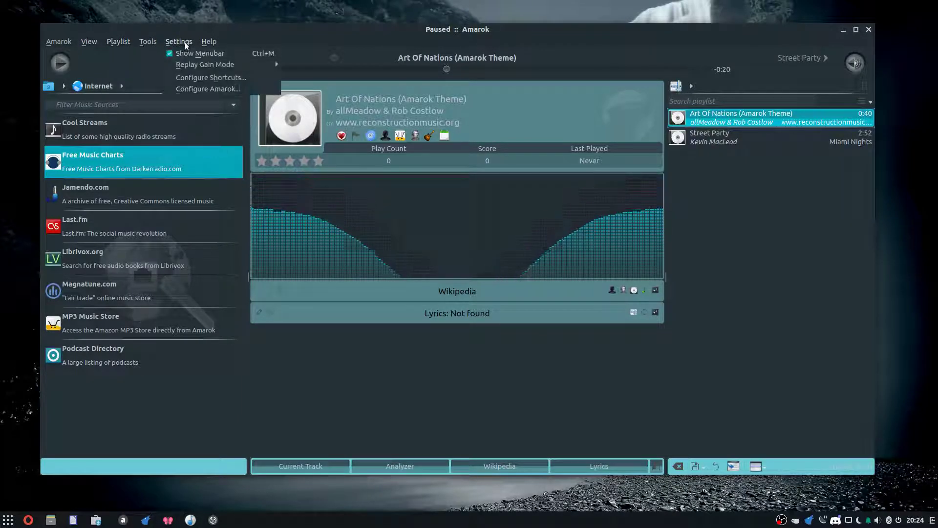
pyautogui.click(217, 90)
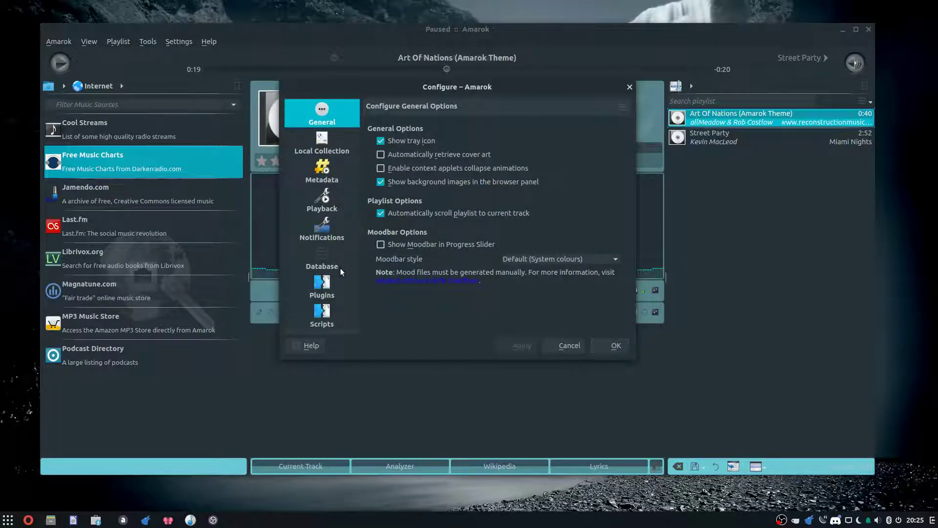
pyautogui.click(324, 288)
pyautogui.scroll(-3, 407, 263)
pyautogui.scroll(3, 407, 262)
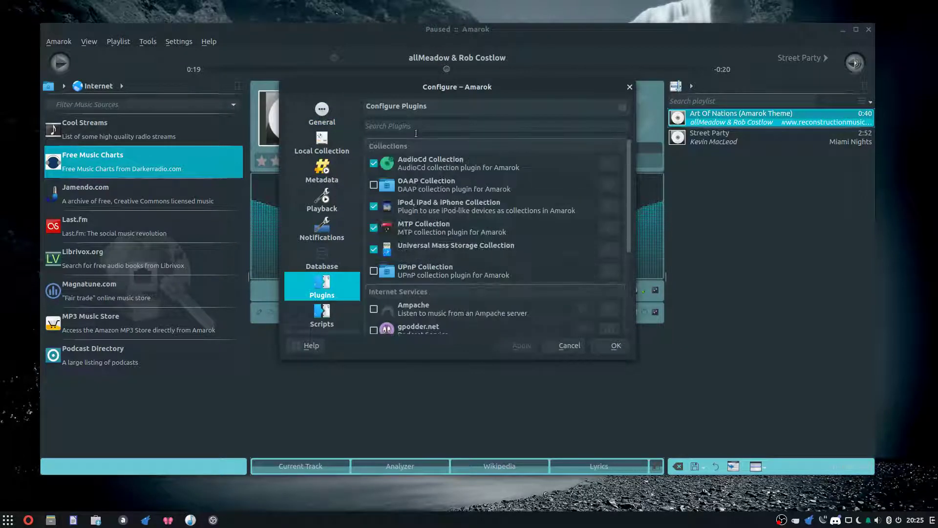
pyautogui.scroll(-3, 456, 243)
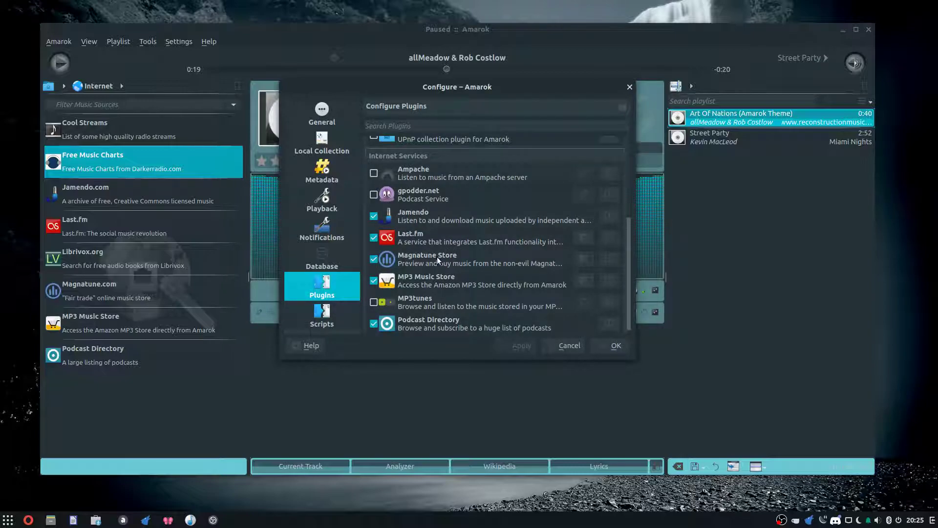
pyautogui.scroll(3, 437, 256)
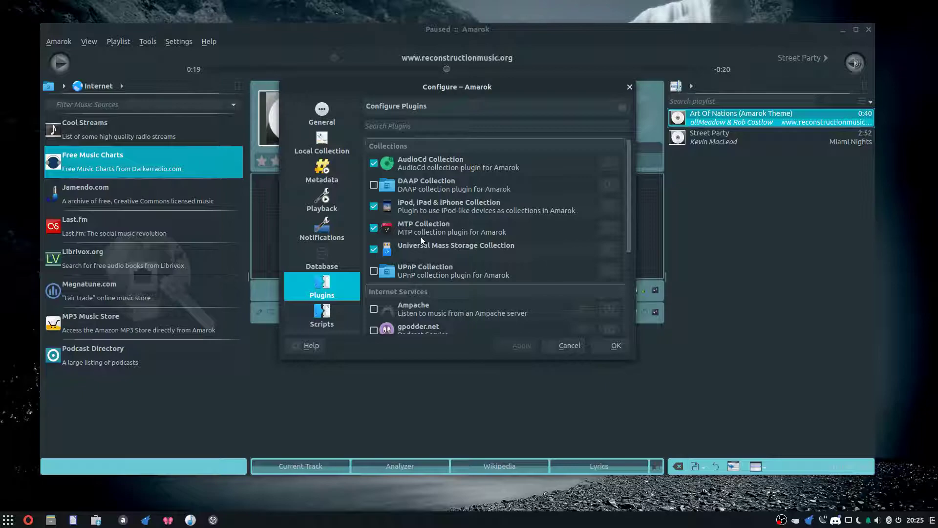
pyautogui.click(434, 207)
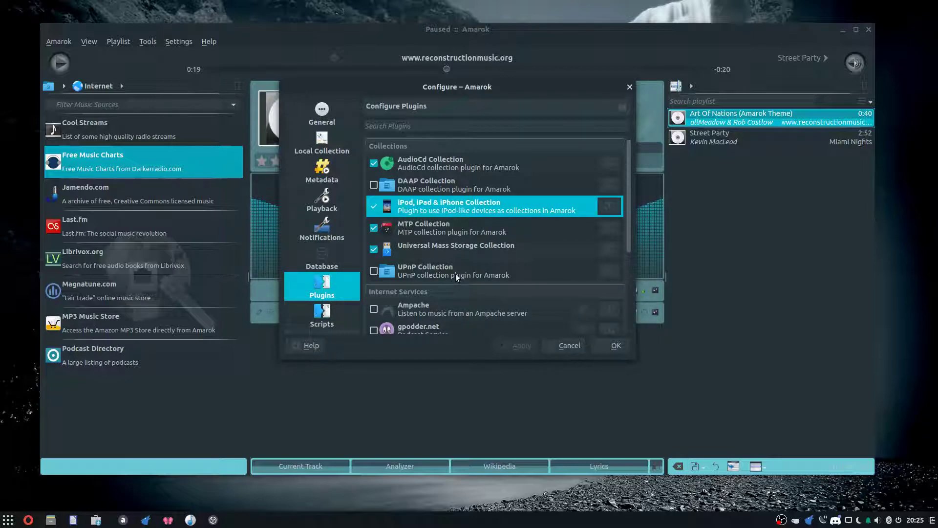
pyautogui.click(616, 346)
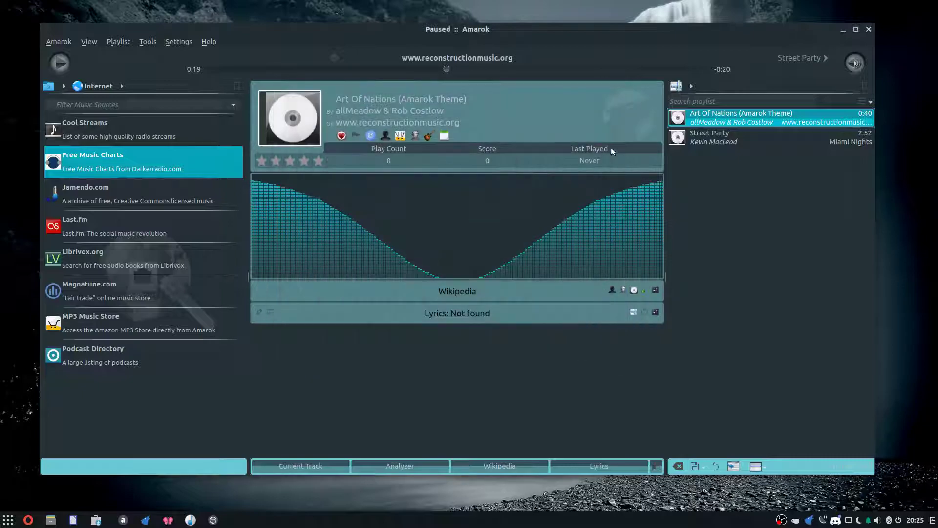
# Minimize Amarok, switch to Opera, and skim the Amarok home page
pyautogui.click(843, 30)
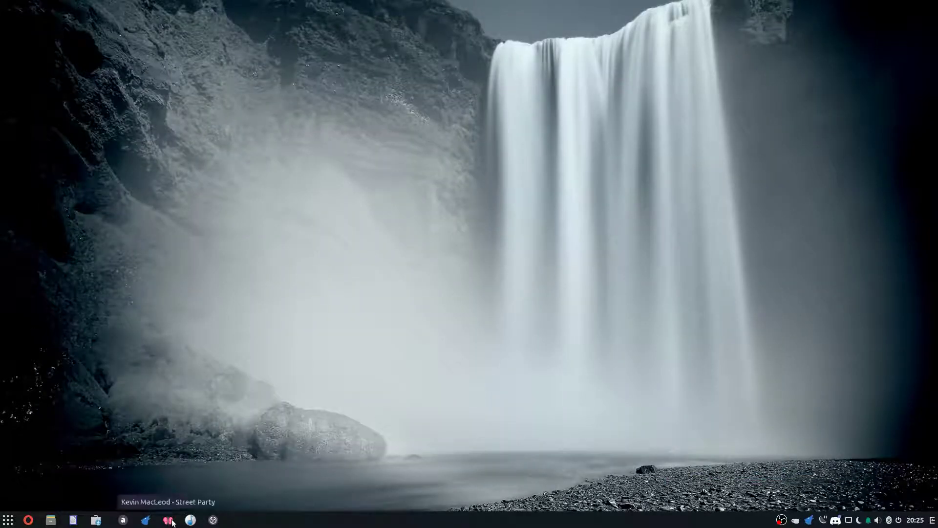
pyautogui.click(28, 520)
pyautogui.click(352, 104)
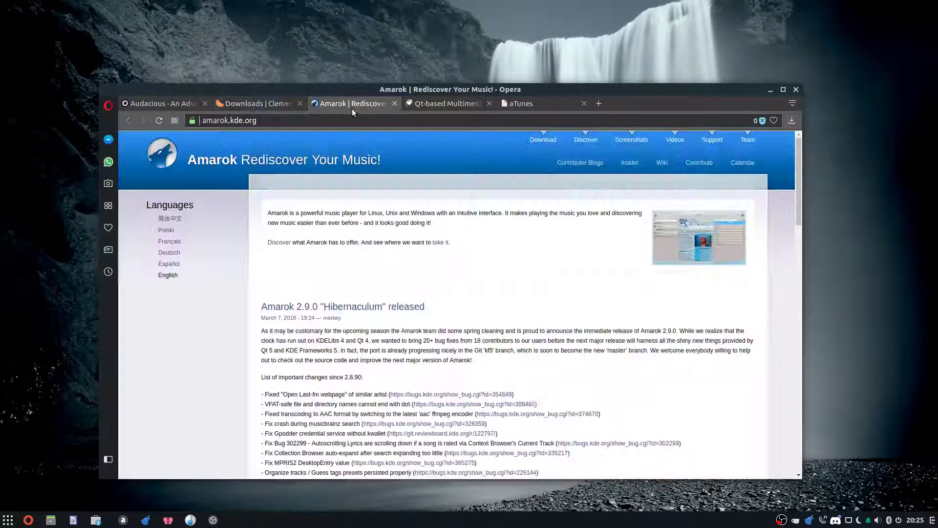
pyautogui.scroll(-3, 293, 196)
pyautogui.scroll(3, 220, 171)
# Revisit the Audacious and Clementine download pages and return to the Amarok site
pyautogui.click(157, 103)
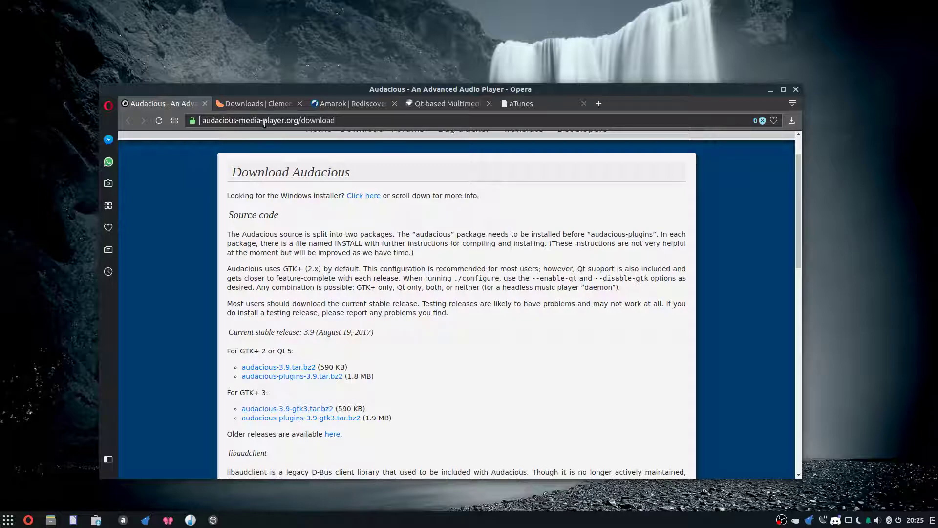
pyautogui.click(254, 104)
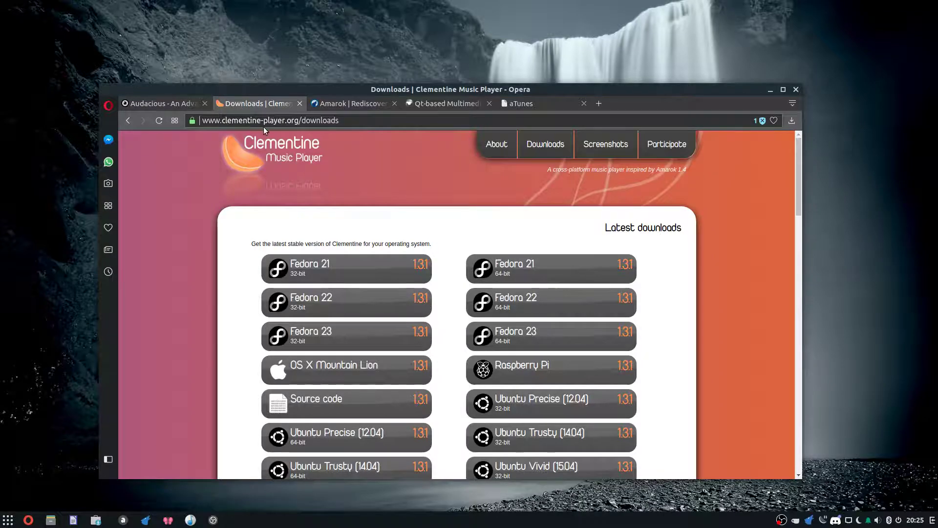
pyautogui.click(347, 103)
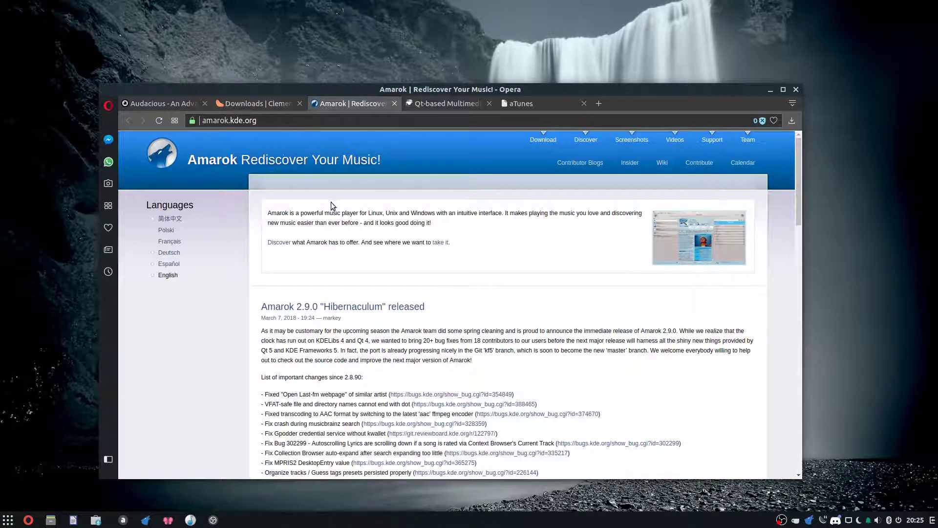
# Skim the Amarok 2.9.0 release notes, open Amarok's Download page, and review the supported distributions and other operating systems
pyautogui.scroll(-5, 410, 347)
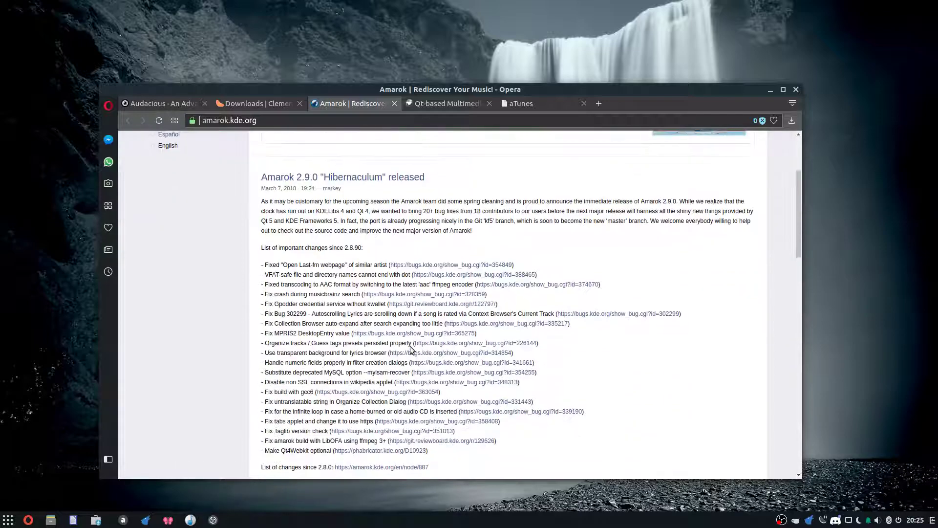
pyautogui.scroll(5, 410, 342)
pyautogui.click(553, 140)
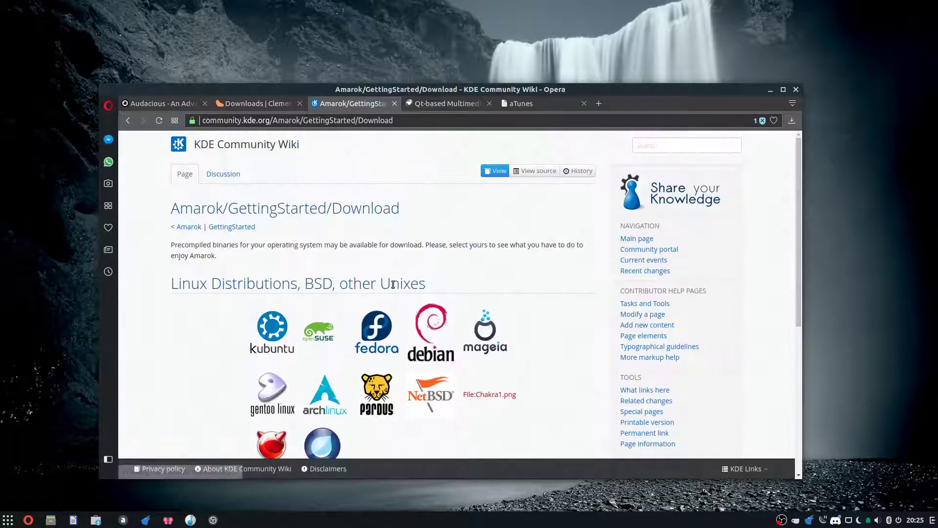
pyautogui.scroll(-5, 205, 342)
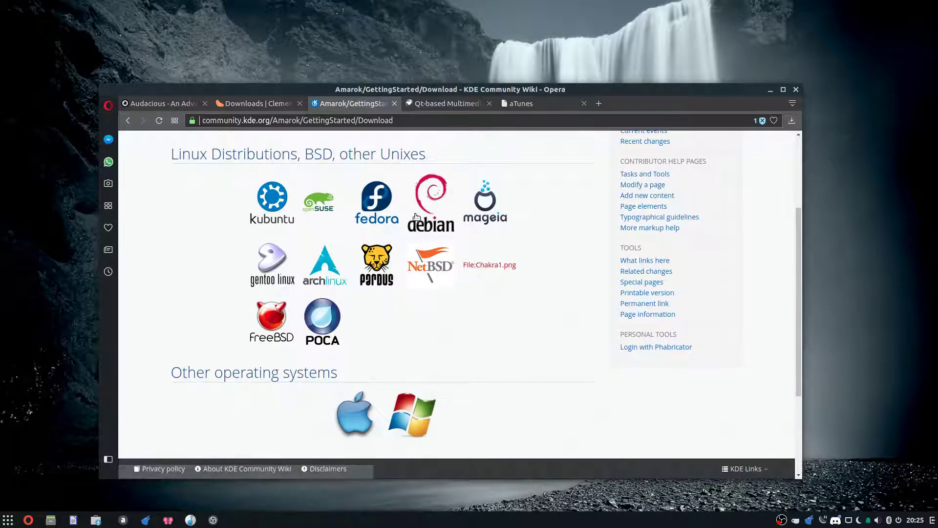
# Revisit the Audacious download page and display the Qmmp downloads page
pyautogui.click(172, 104)
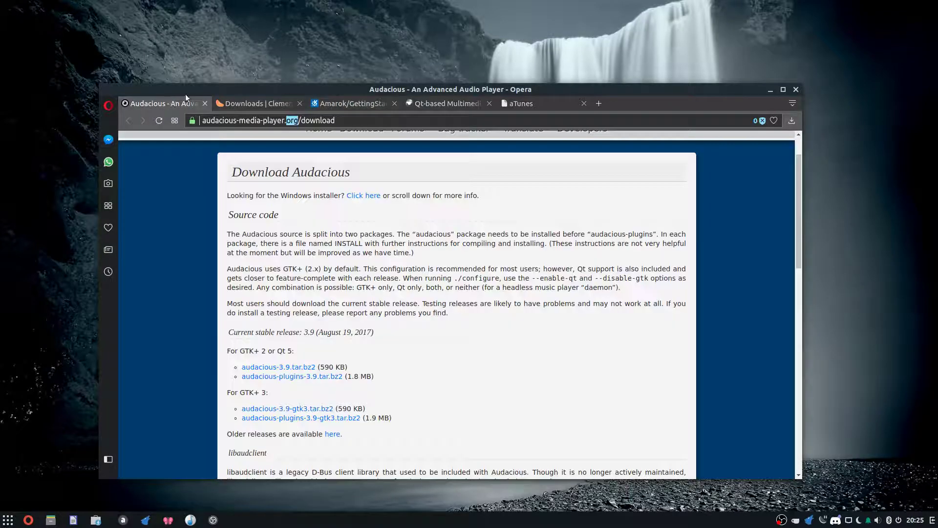
pyautogui.click(438, 101)
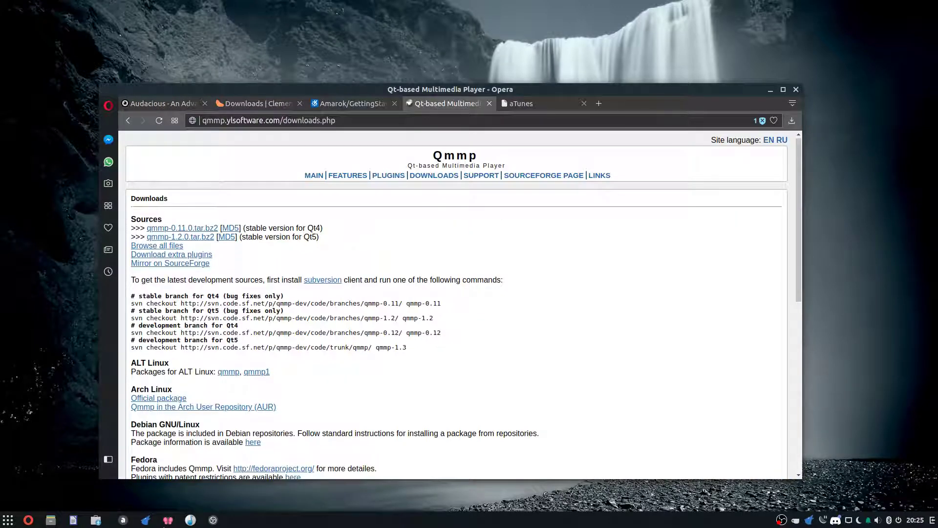
pyautogui.moveTo(770, 95); pyautogui.dragTo(770, 93)
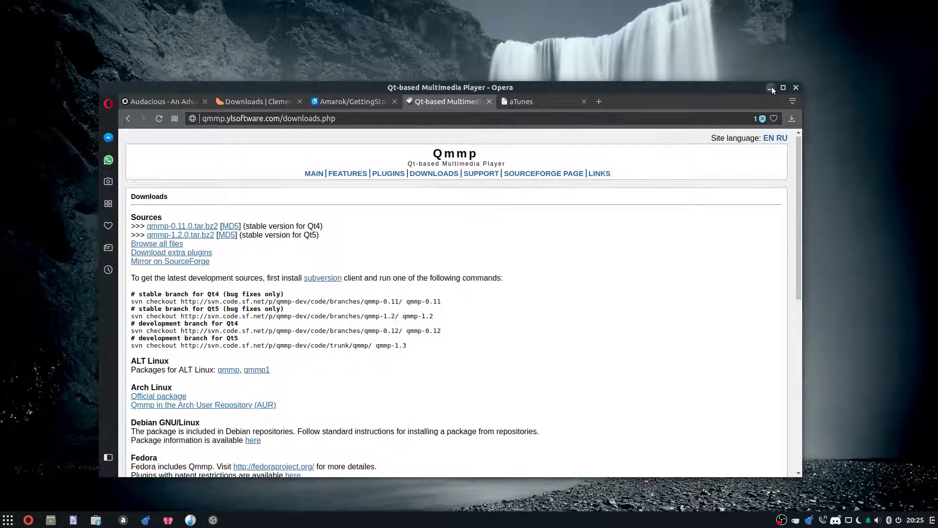
# Minimize Opera, bring up Qmmp, reposition its window, and start playing the Street Party track from the playlist
pyautogui.click(772, 88)
pyautogui.click(168, 520)
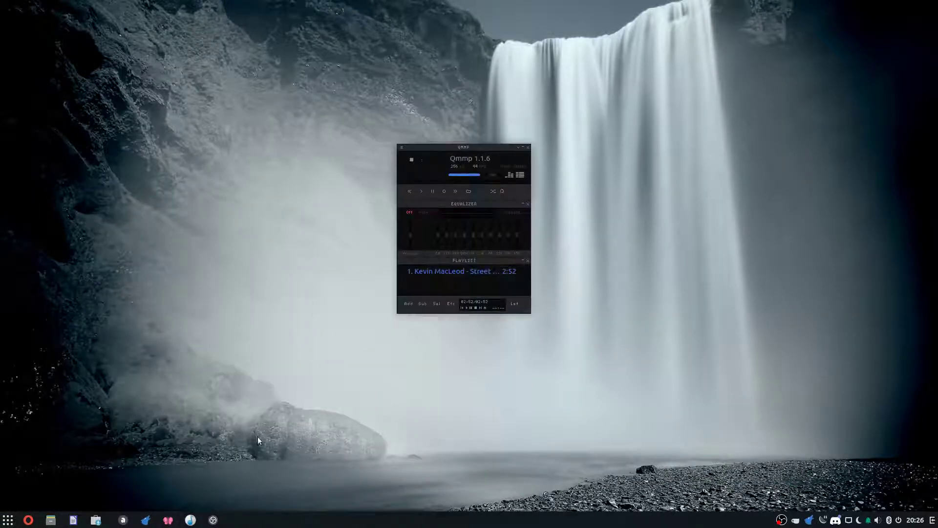
pyautogui.moveTo(459, 146); pyautogui.dragTo(542, 160)
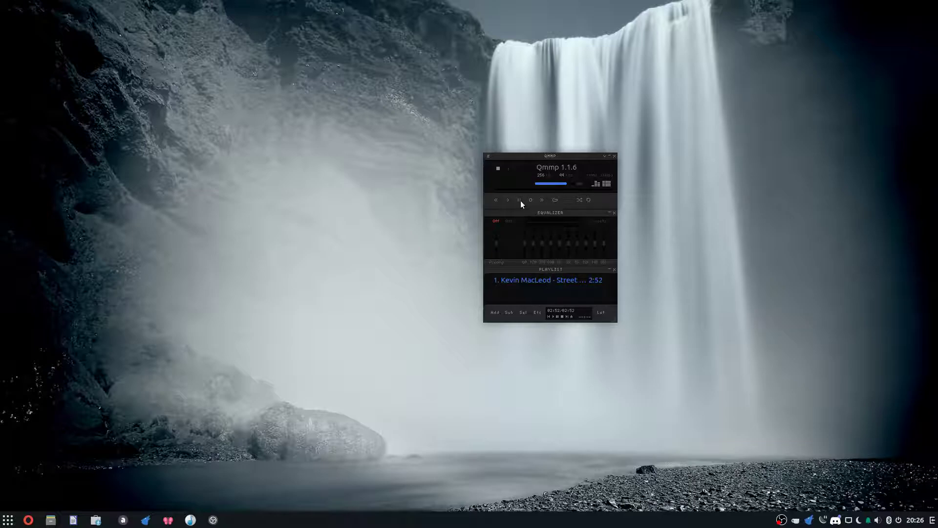
pyautogui.doubleClick(515, 281)
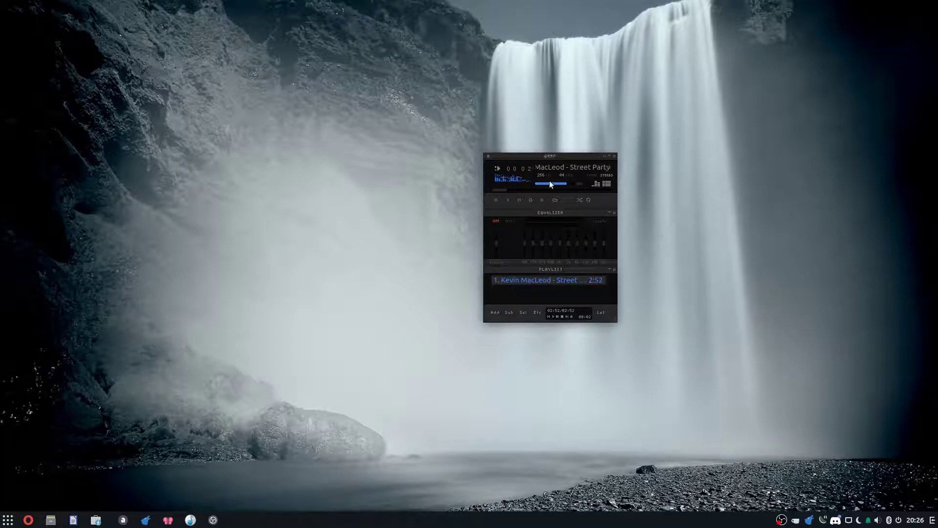
# Stop the Street Party track in Qmmp, restart it from the playlist, and pause playback
pyautogui.click(520, 200)
pyautogui.click(530, 200)
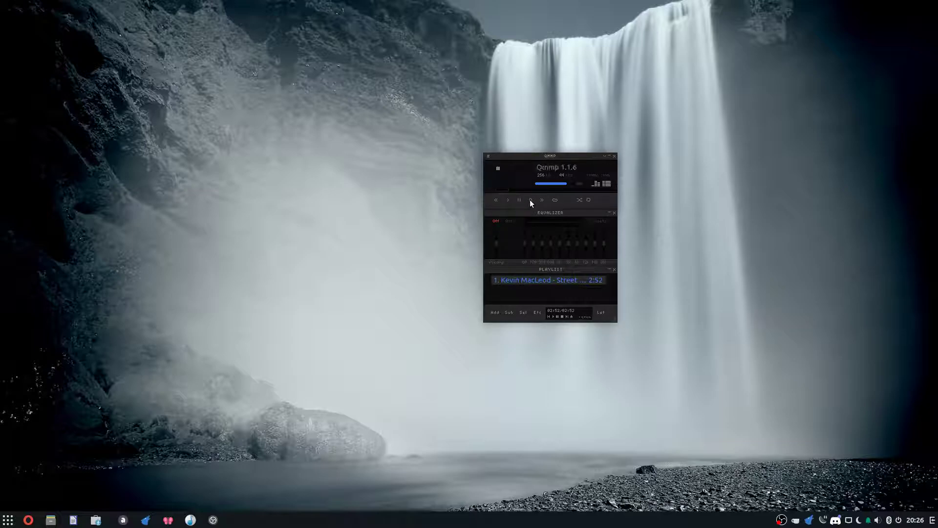
pyautogui.doubleClick(515, 277)
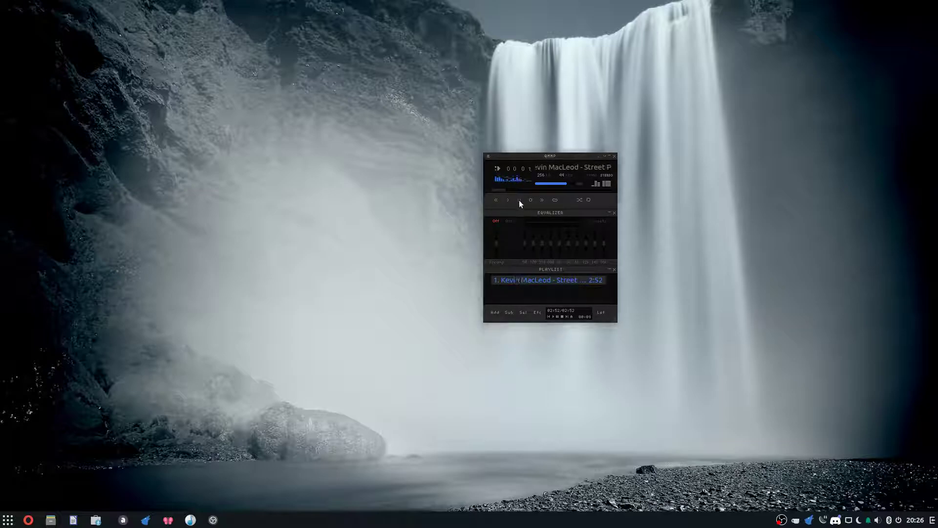
pyautogui.click(519, 200)
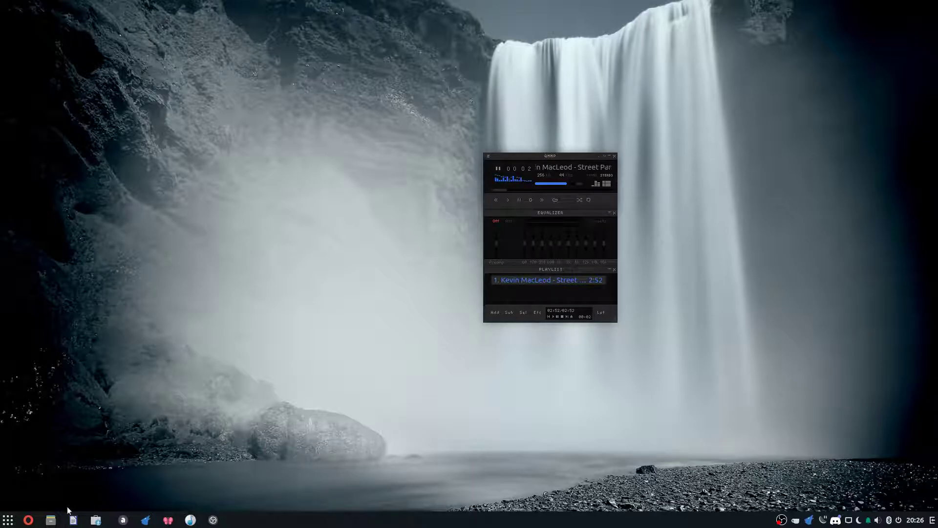
# Switch to Opera, review the Qmmp download options for each distribution and Windows, and minimize the browser
pyautogui.click(28, 521)
pyautogui.scroll(-5, 234, 251)
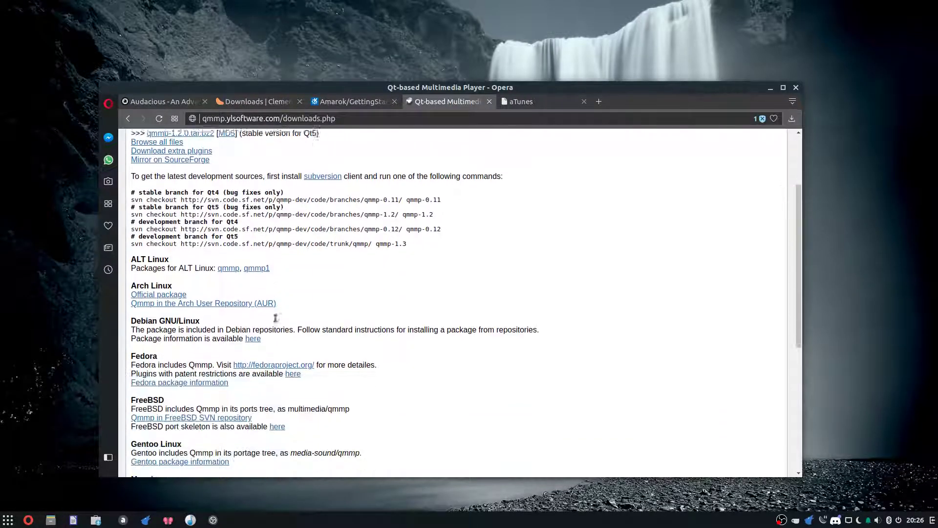
pyautogui.scroll(-5, 233, 251)
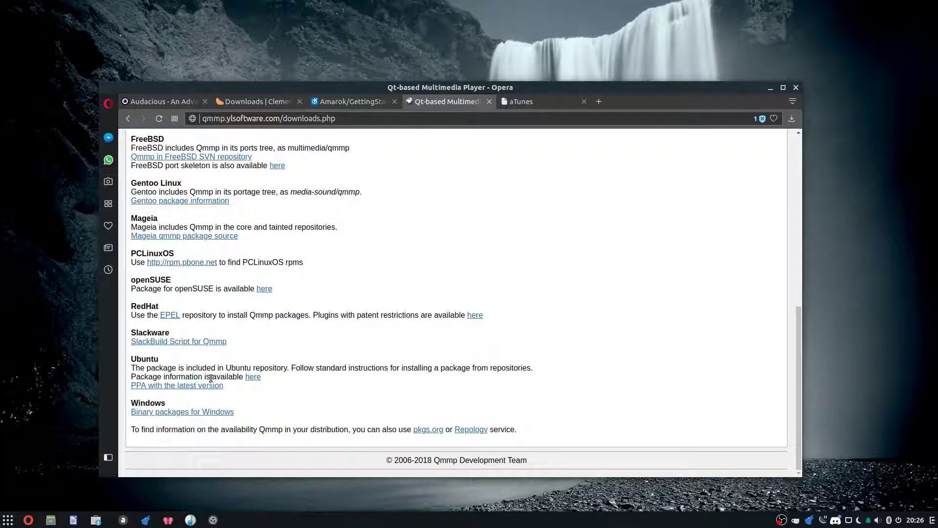
pyautogui.scroll(6, 211, 378)
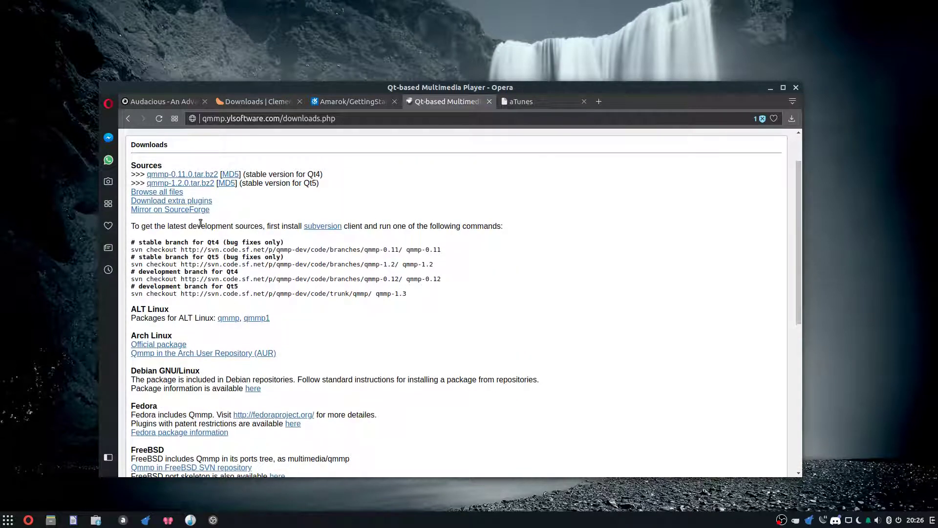
pyautogui.click(771, 88)
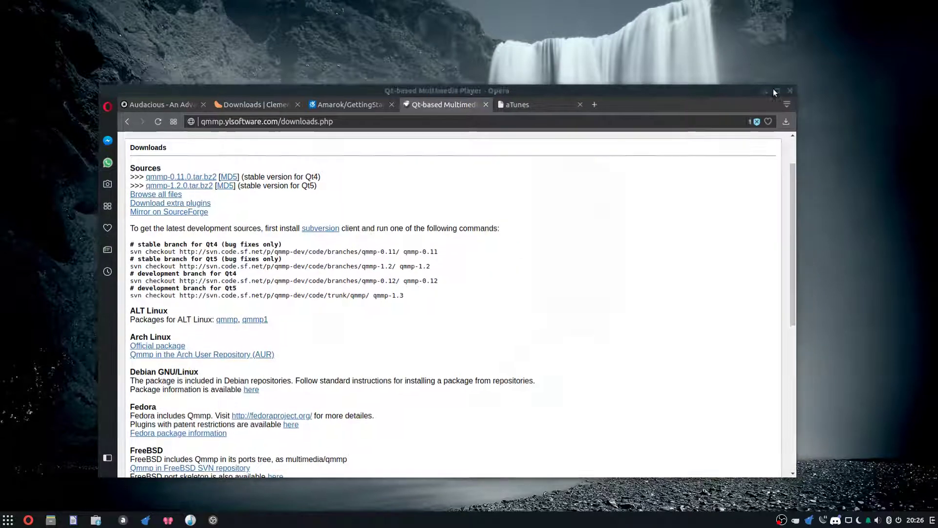
# Shade the main Qmmp window and minimize the player
pyautogui.click(612, 156)
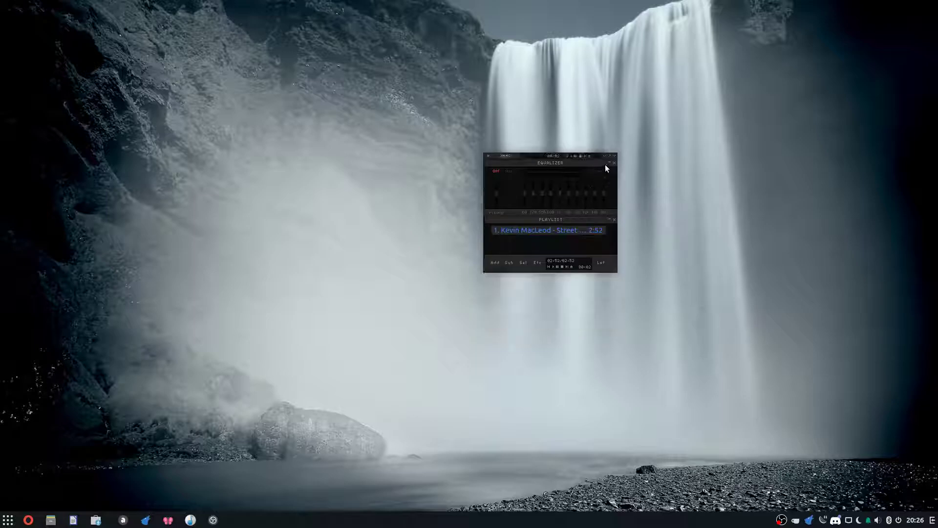
pyautogui.click(609, 157)
pyautogui.click(192, 520)
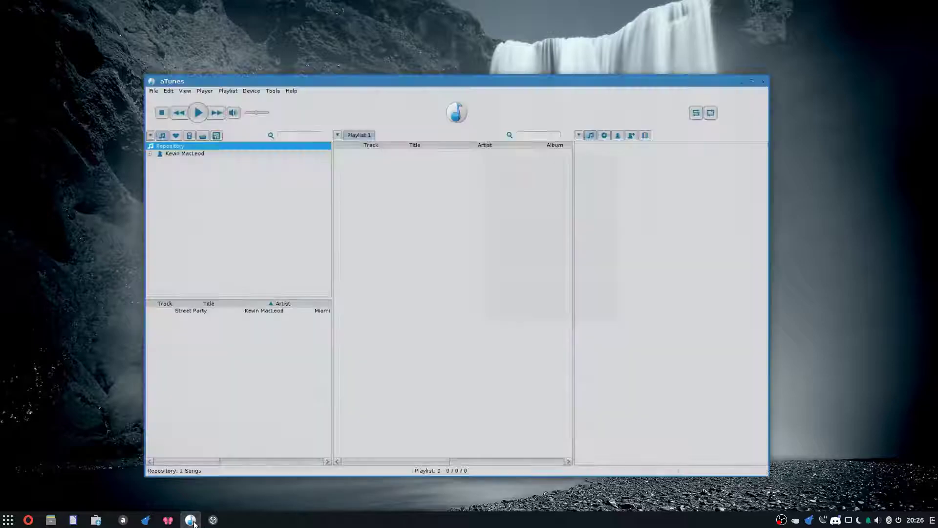
pyautogui.click(194, 522)
pyautogui.click(169, 520)
pyautogui.rightClick(171, 521)
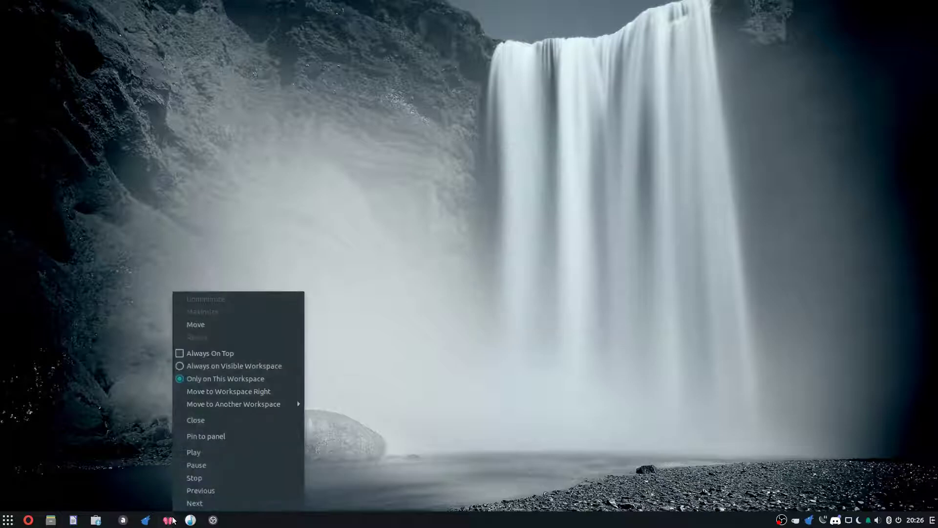
# Switch to aTunes, expand the artist in the repository, and select the Miami Nights album
pyautogui.click(190, 520)
pyautogui.click(190, 520)
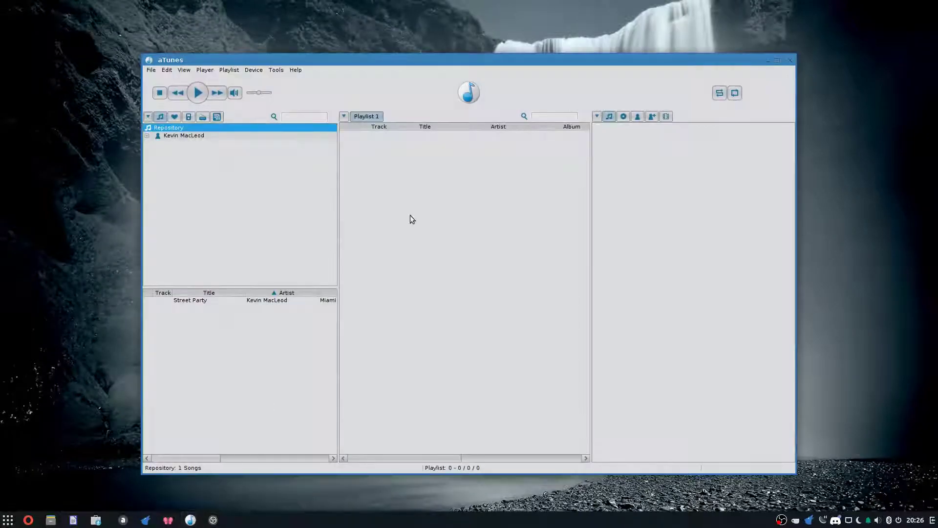
pyautogui.click(147, 136)
pyautogui.click(166, 144)
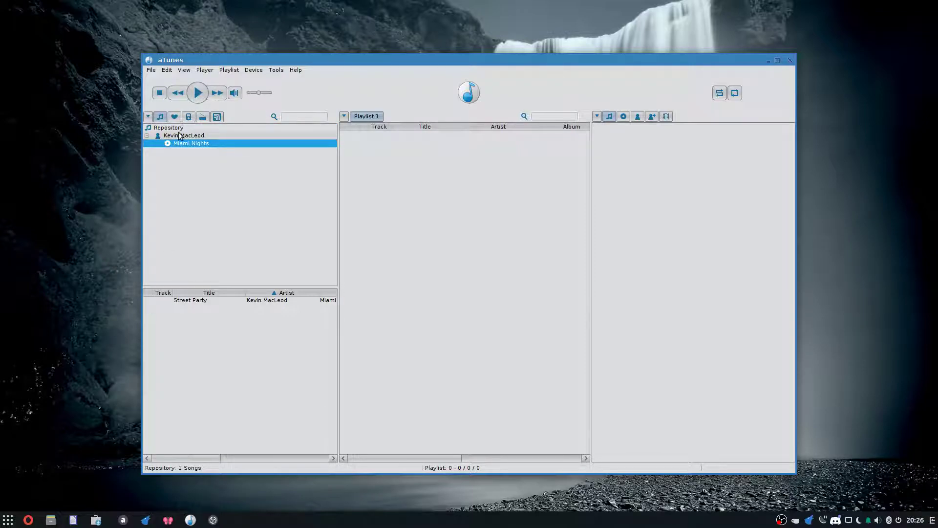
# Switch to Opera, open the Qmmp main page, and skim its release news
pyautogui.click(33, 520)
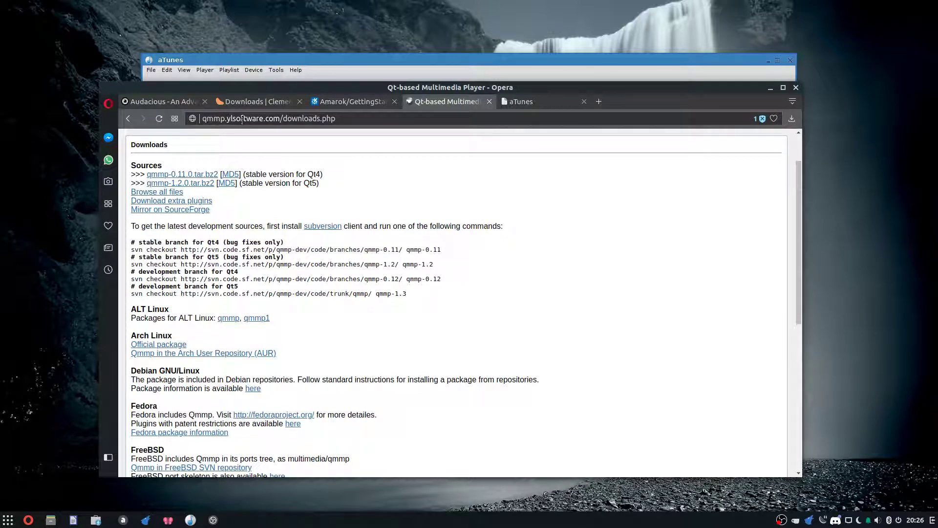
pyautogui.scroll(2, 253, 164)
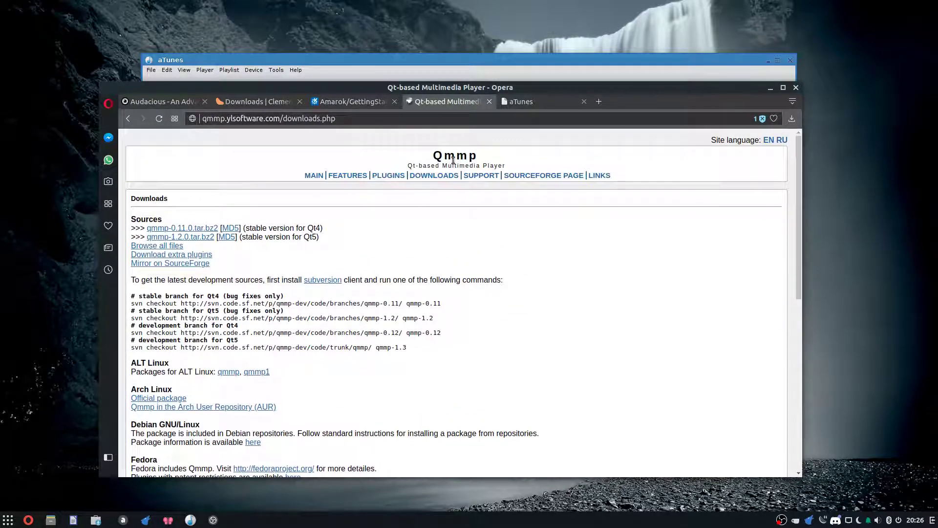
pyautogui.click(314, 176)
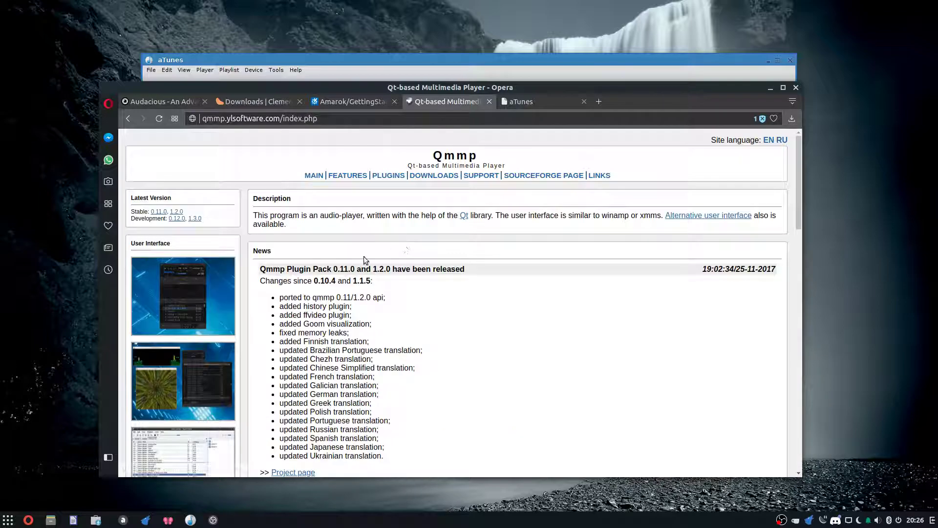
pyautogui.scroll(-5, 231, 305)
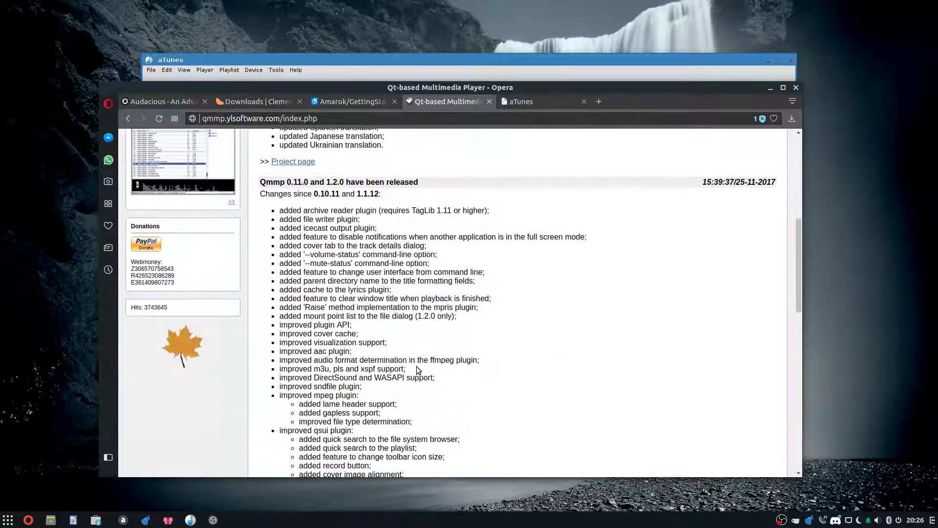
pyautogui.scroll(3, 416, 365)
pyautogui.scroll(3, 737, 151)
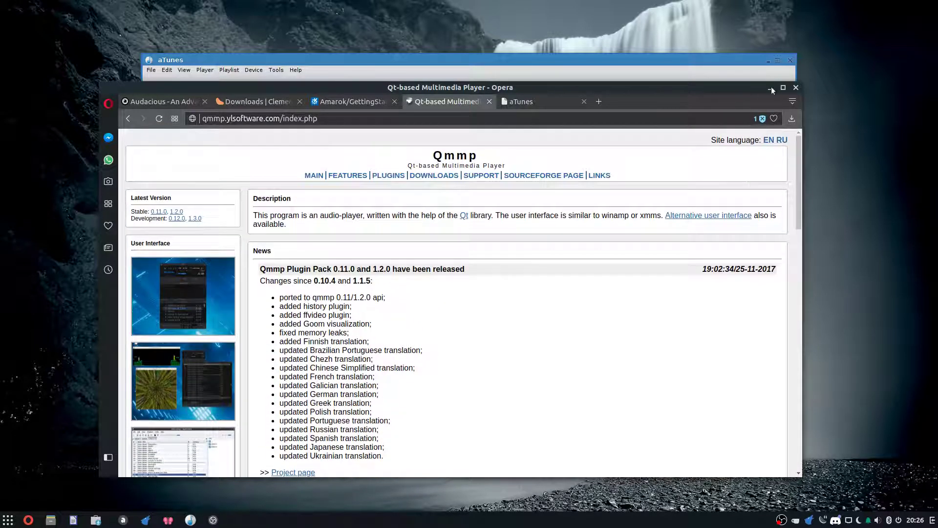
# Return to aTunes, add the Miami Nights album to Playlist 1, and select the Street Party track there
pyautogui.click(771, 88)
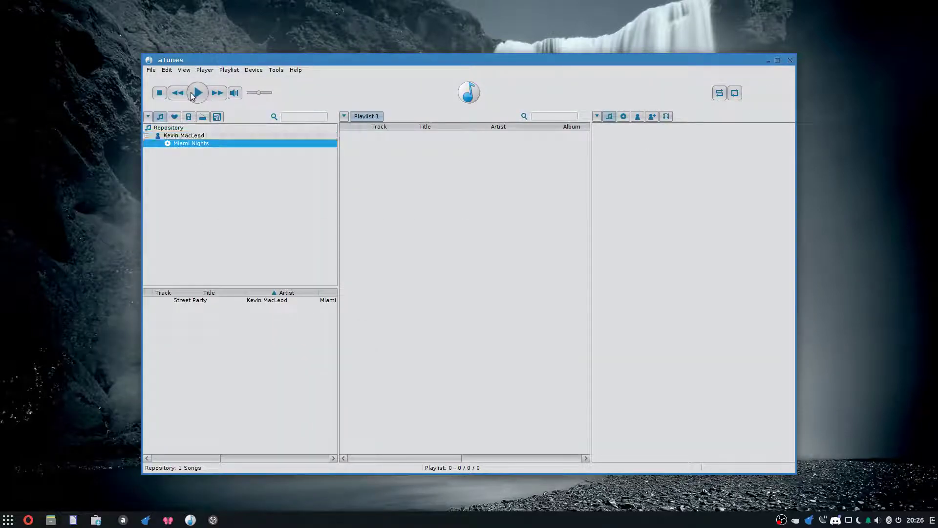
pyautogui.doubleClick(198, 143)
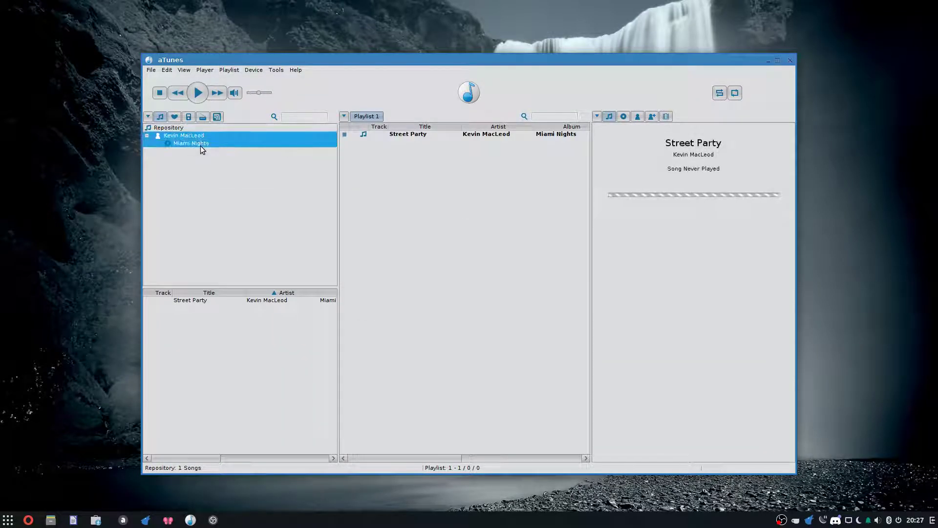
pyautogui.click(456, 136)
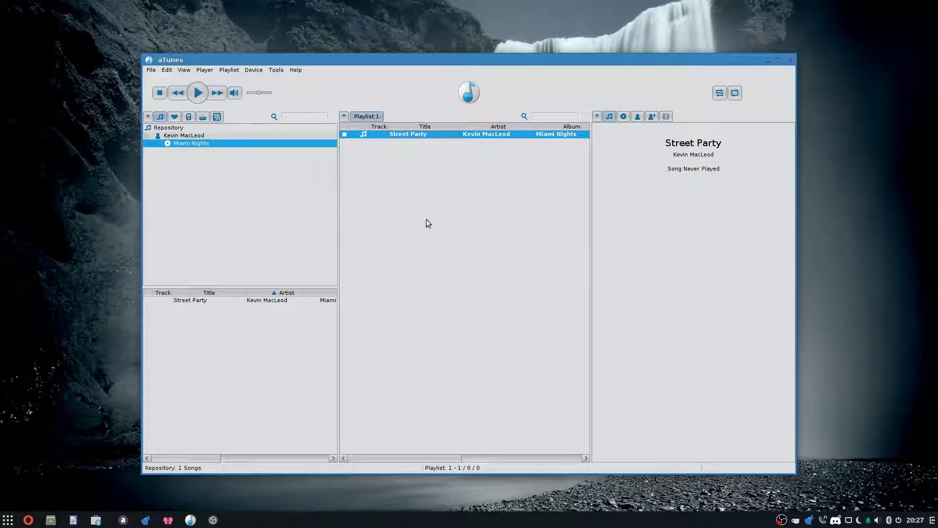
# Open the aTunes preferences and set the theme to Graphite
pyautogui.click(276, 73)
pyautogui.moveTo(225, 73)
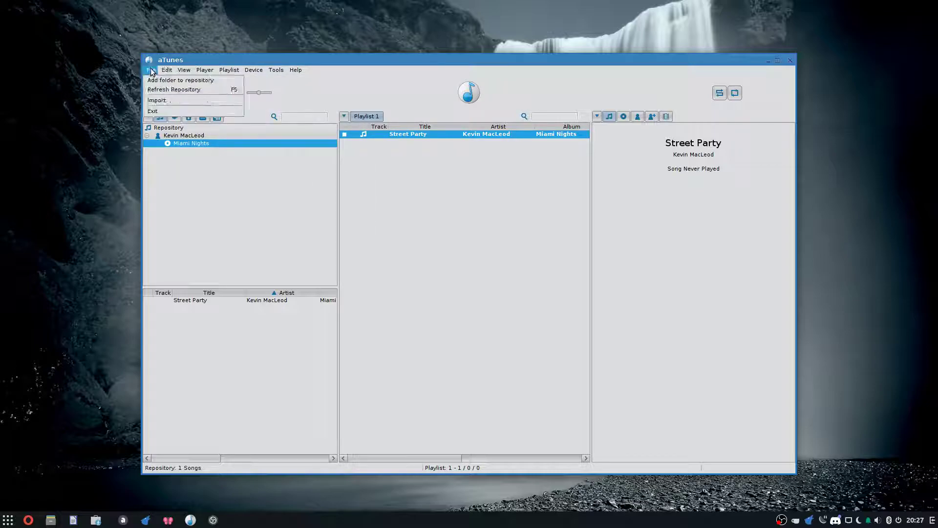
pyautogui.moveTo(166, 74)
pyautogui.click(176, 90)
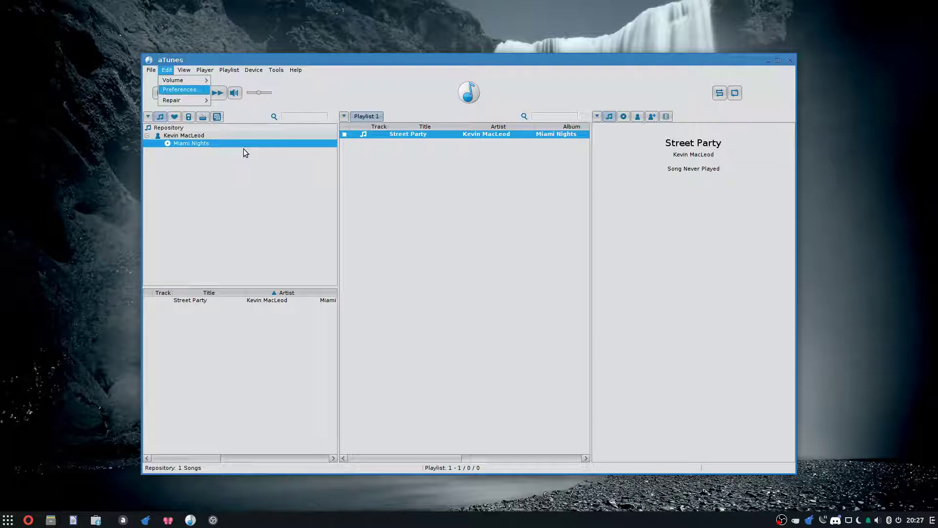
pyautogui.scroll(-3, 466, 180)
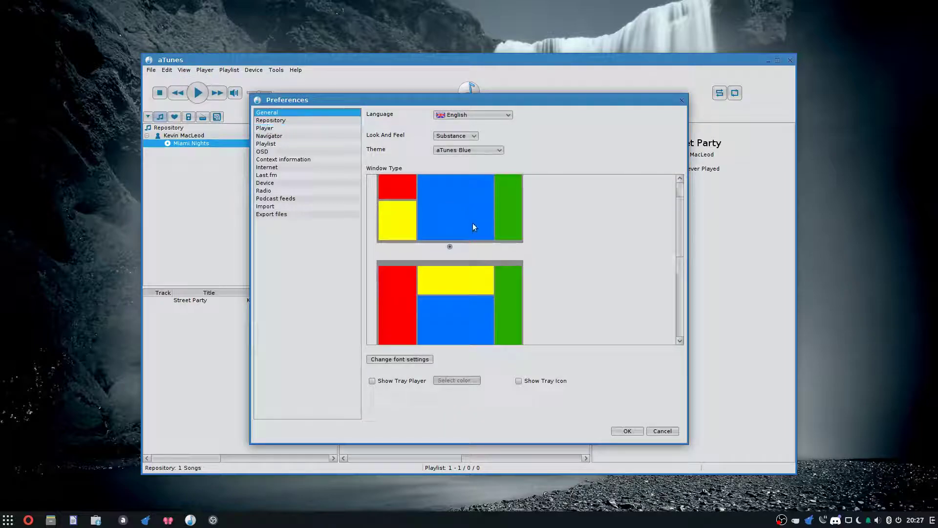
pyautogui.click(468, 150)
pyautogui.scroll(-3, 471, 196)
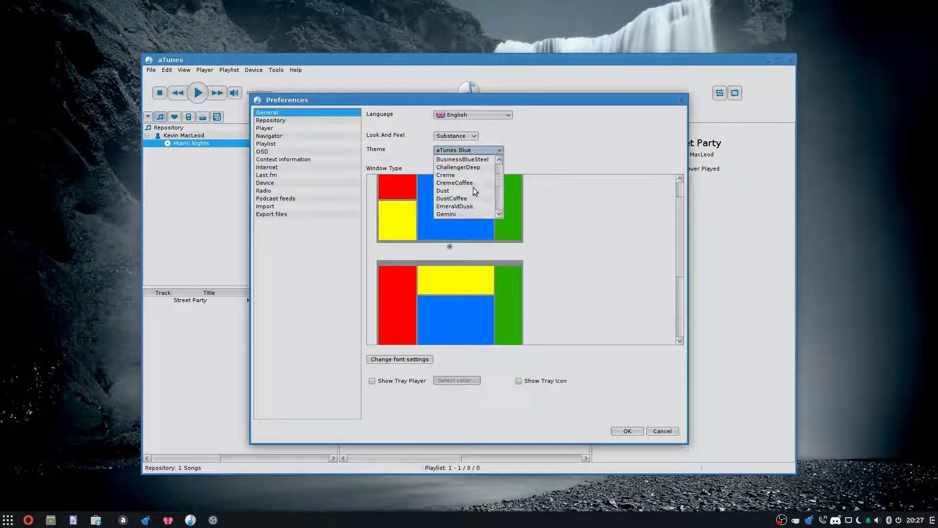
pyautogui.click(472, 199)
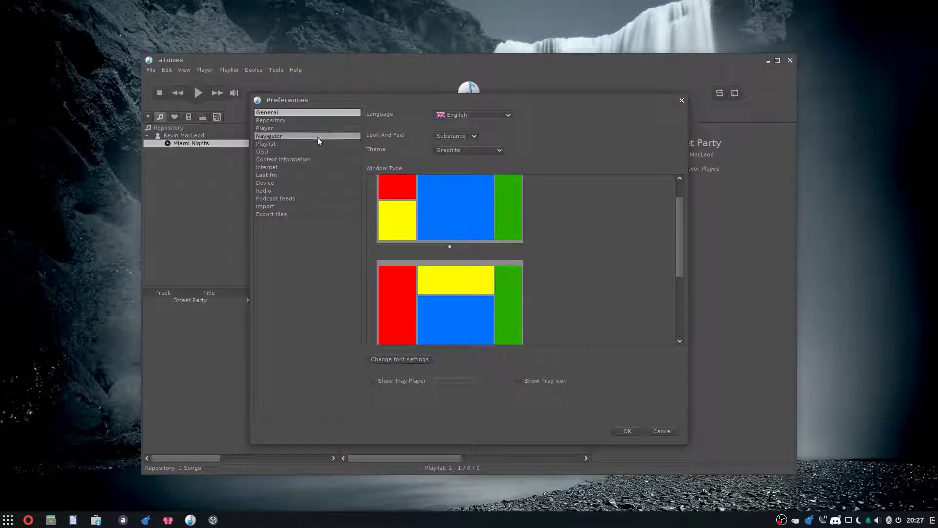
# Review the Navigator, OSD, Playlist, Player and Repository preferences, including the player engine choices, and return to the General settings
pyautogui.click(275, 138)
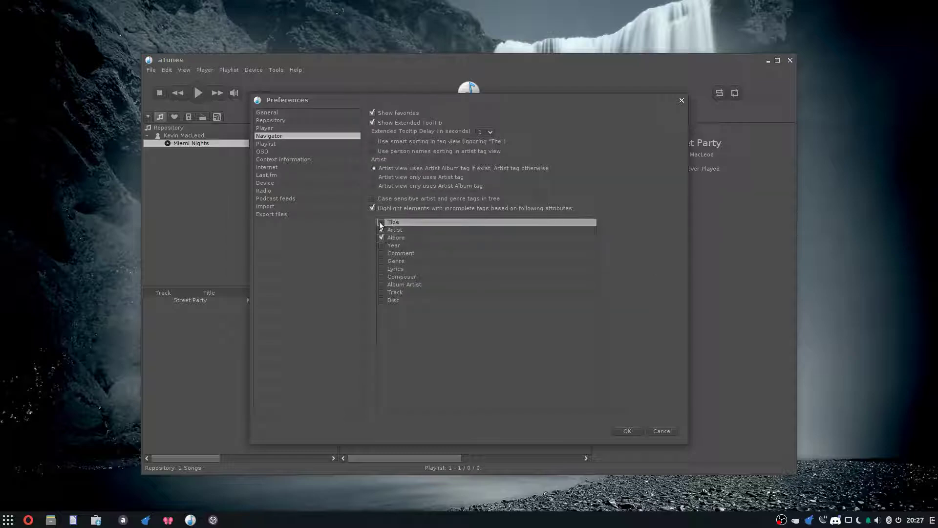
pyautogui.click(275, 152)
pyautogui.click(273, 143)
pyautogui.click(270, 128)
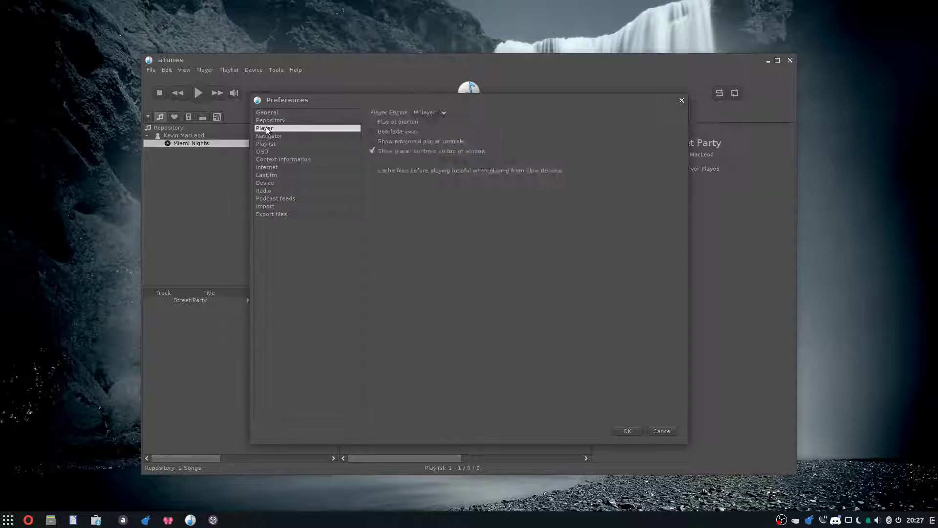
pyautogui.click(425, 113)
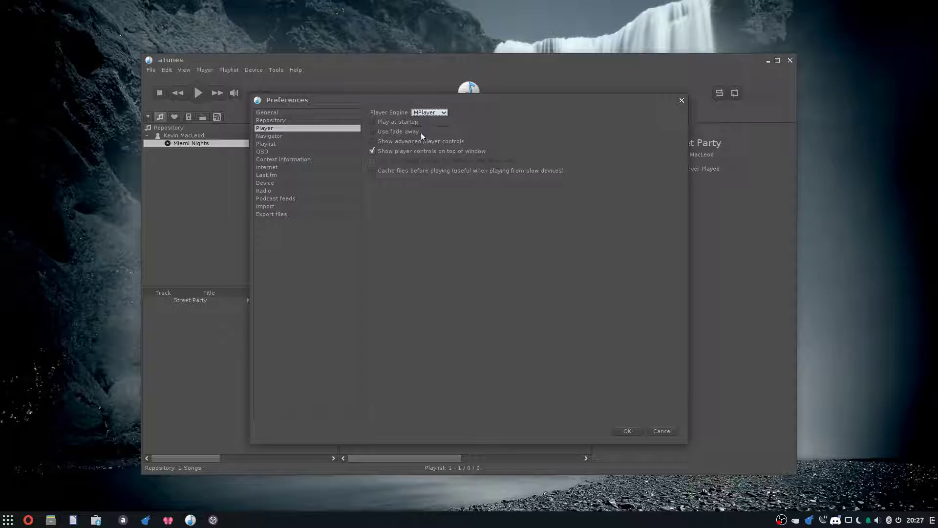
pyautogui.click(296, 120)
pyautogui.click(300, 112)
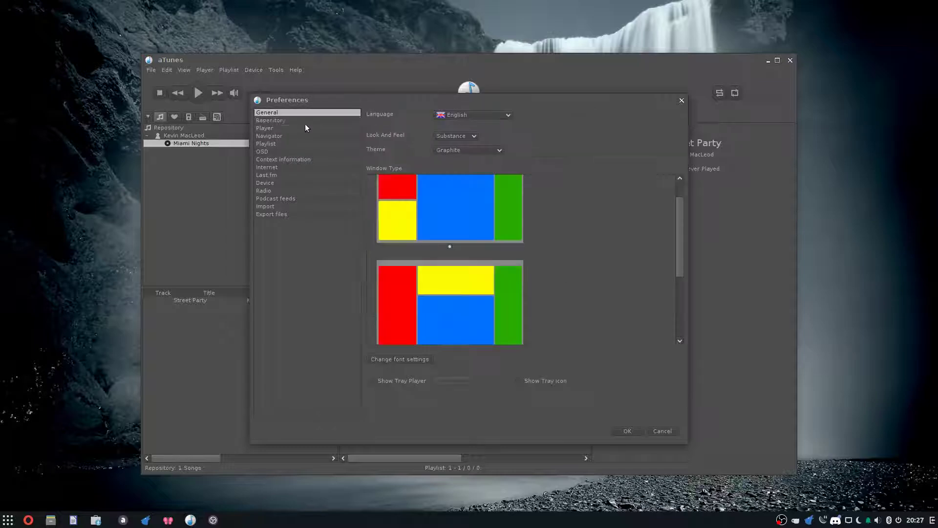
# Choose the window type with the playlist beneath the navigator, accept the preferences, and restart aTunes to apply the changes
pyautogui.click(306, 128)
pyautogui.click(285, 113)
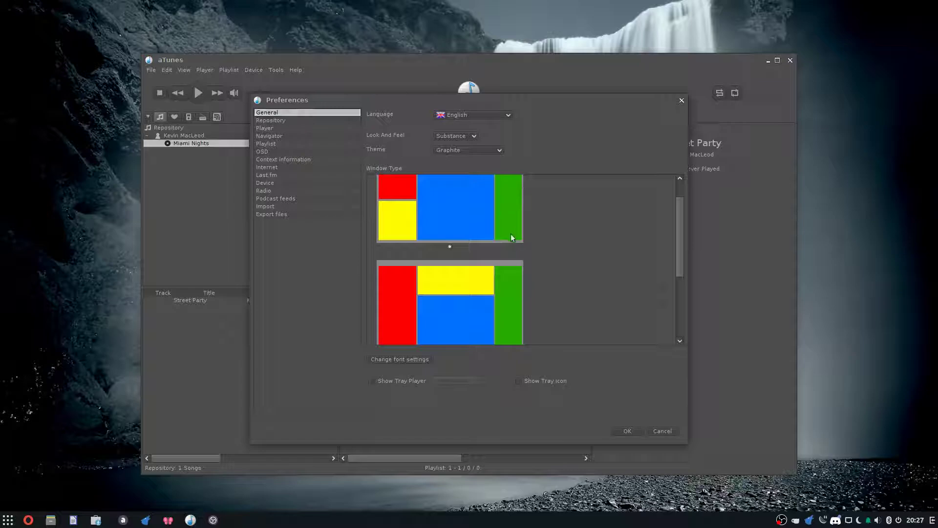
pyautogui.scroll(-3, 505, 270)
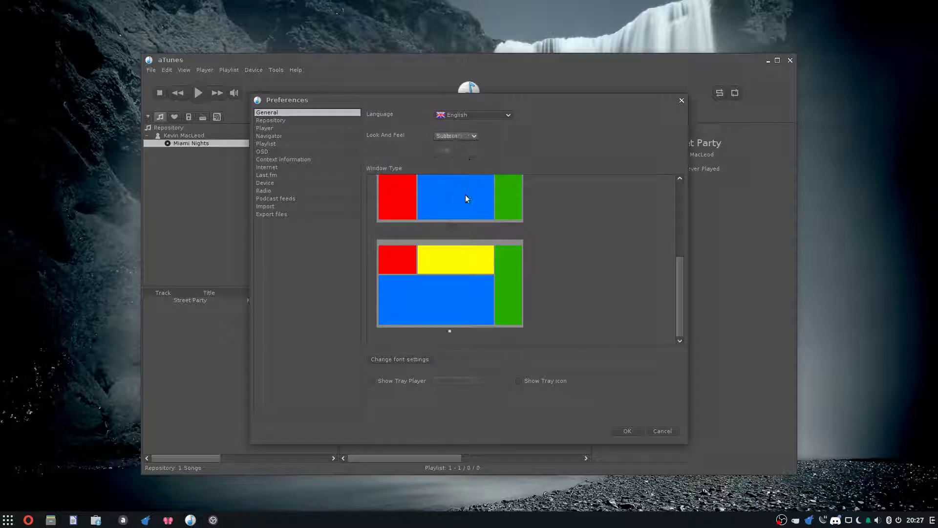
pyautogui.click(634, 430)
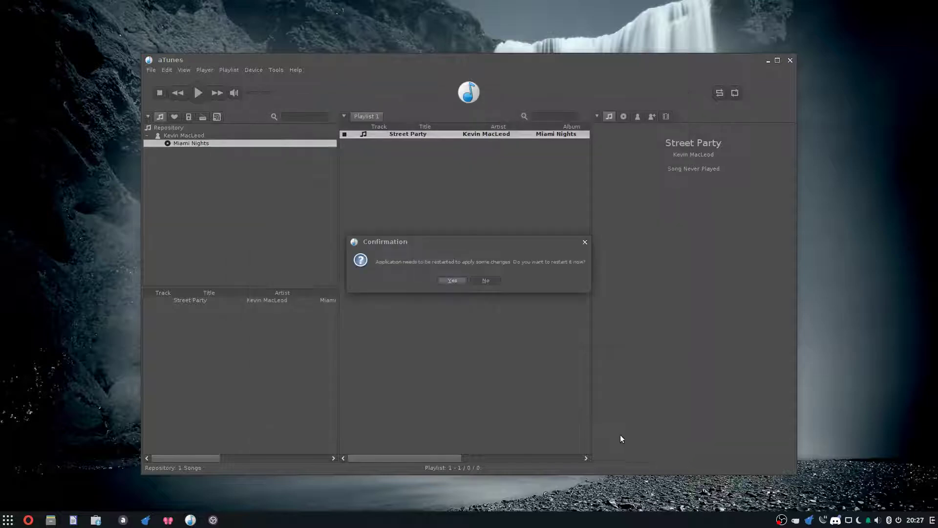
pyautogui.click(452, 281)
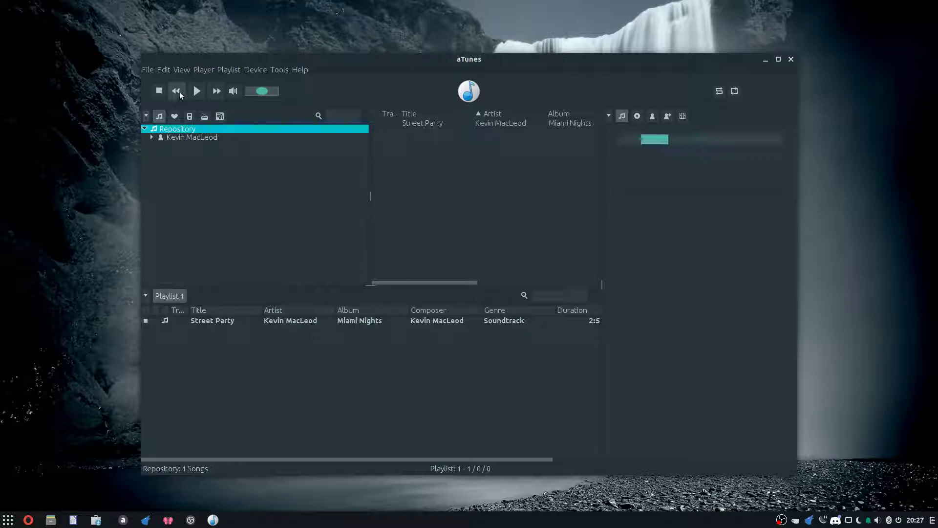
# Add the Street Party track to Playlist 1, play it while checking the audio levels in OBS, and pause and minimize aTunes
pyautogui.doubleClick(422, 122)
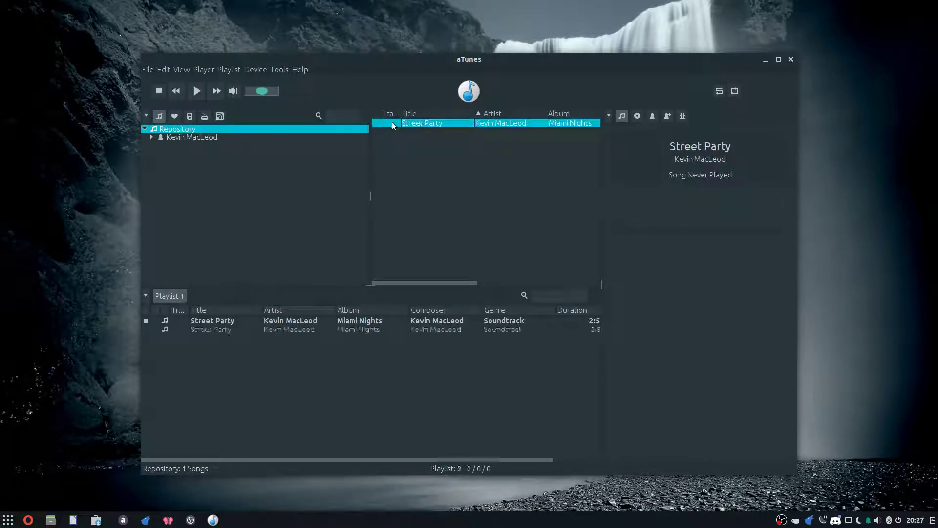
pyautogui.click(193, 89)
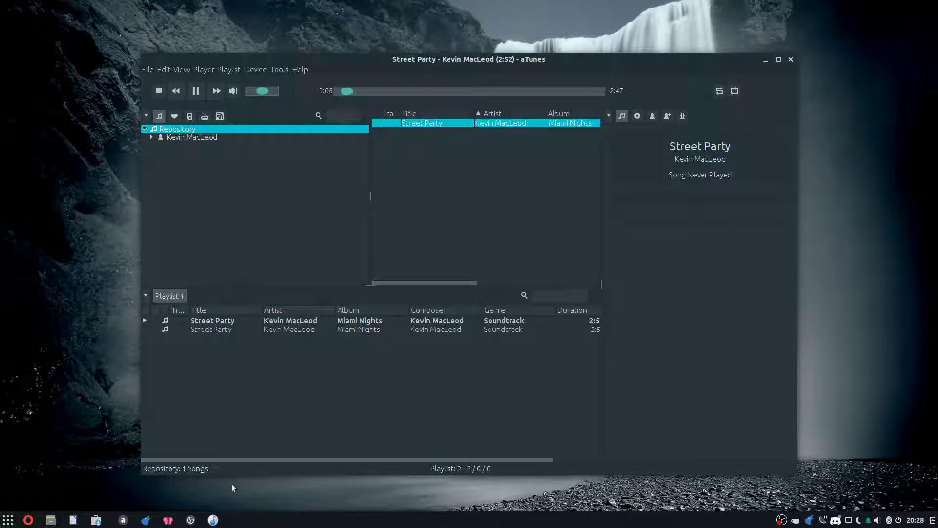
pyautogui.click(192, 521)
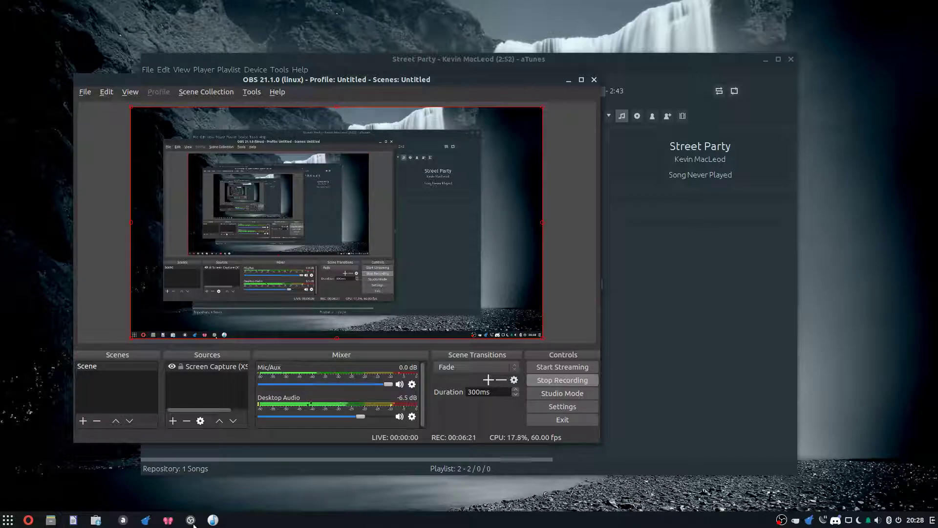
pyautogui.click(191, 521)
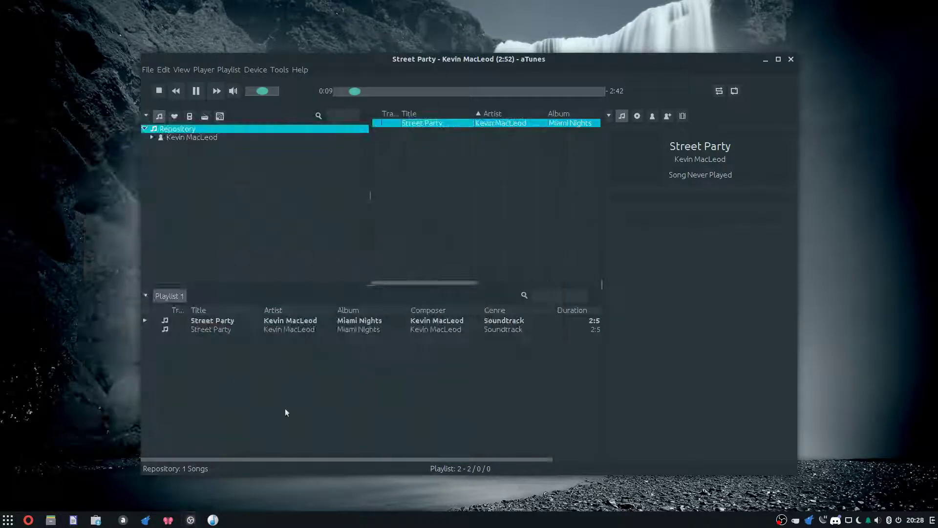
pyautogui.click(197, 91)
pyautogui.click(766, 60)
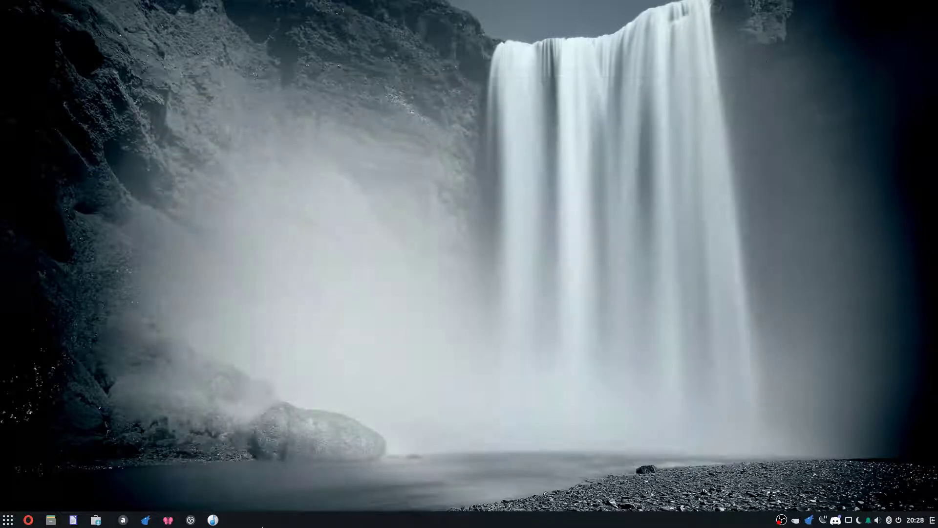
# Switch to Opera, view the aTunes download page, and look over the aTunes home page
pyautogui.click(28, 519)
pyautogui.click(530, 102)
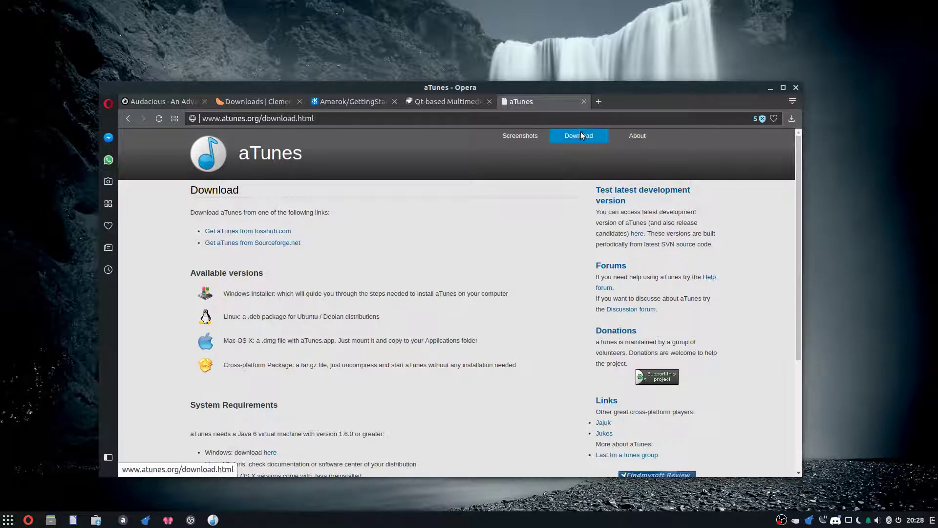
pyautogui.click(215, 161)
pyautogui.scroll(-5, 308, 239)
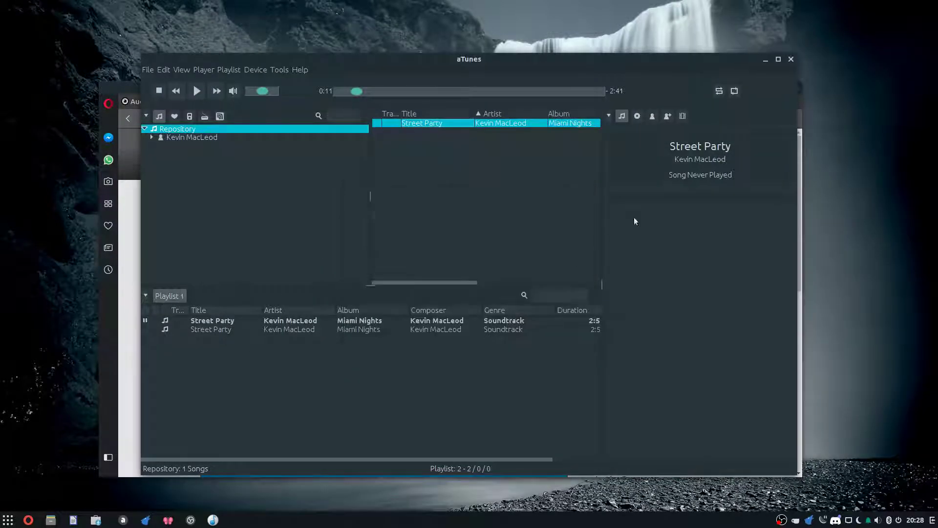
pyautogui.hotkey('alt', 'Tab')
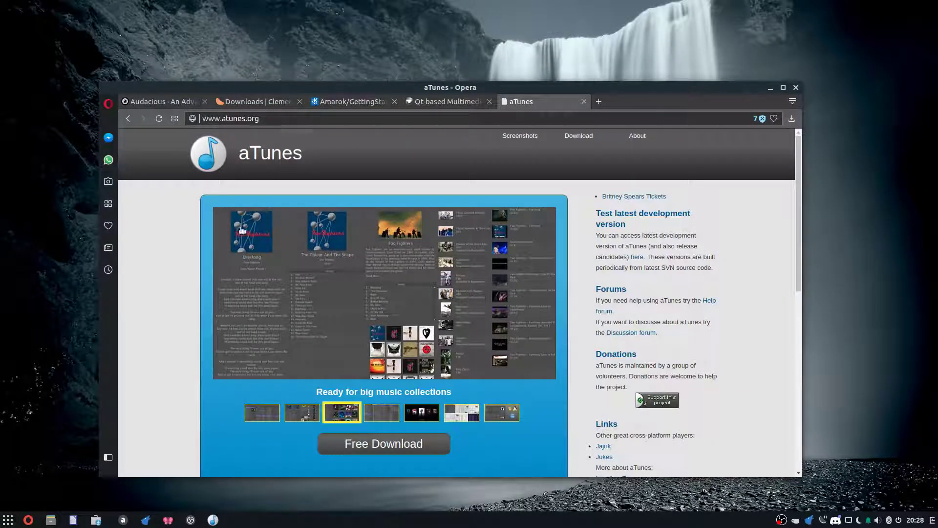
# Switch to OBS to bring up the recording controls
pyautogui.click(191, 519)
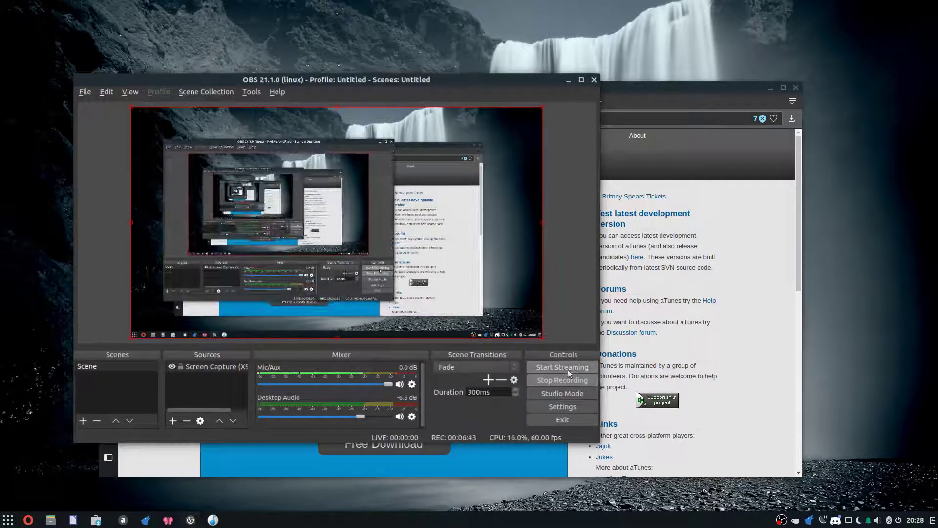